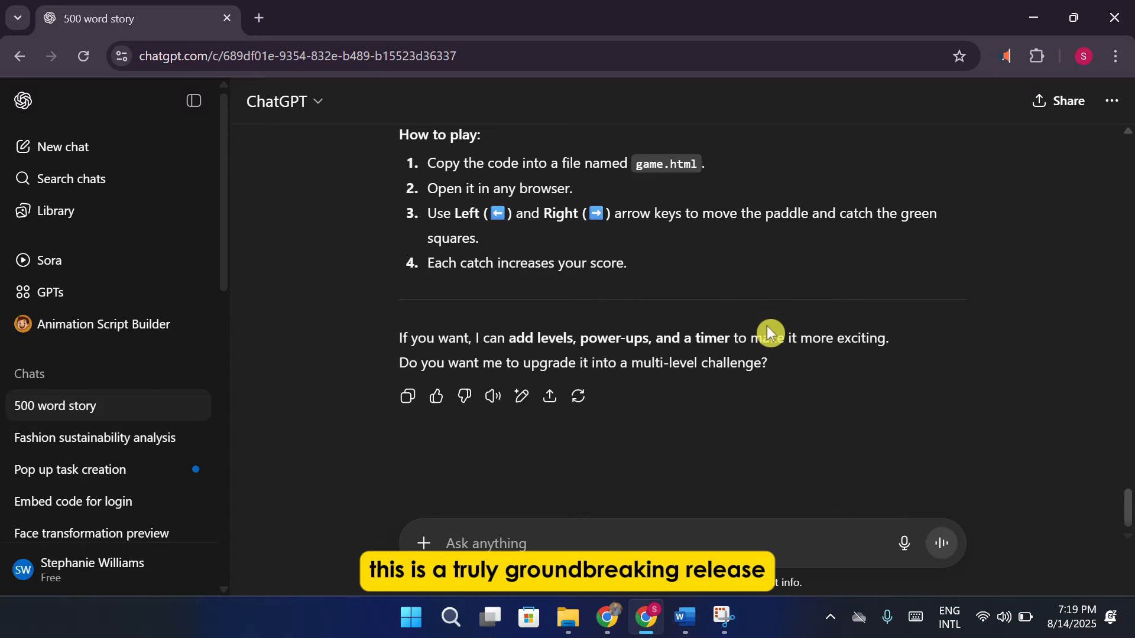
Step: Open the generated "Catch the Falling Objects" HTML code from the reply for editing and run the game
scroll(620, 335, "up", 1)
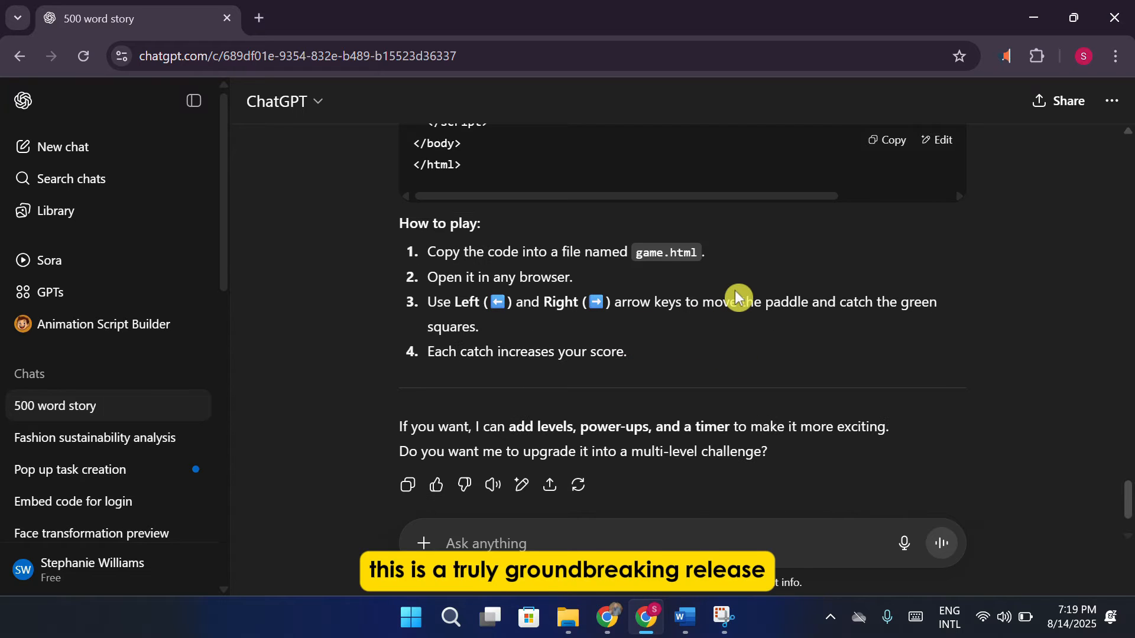
scroll(889, 182, "up", 5)
left_click(937, 140)
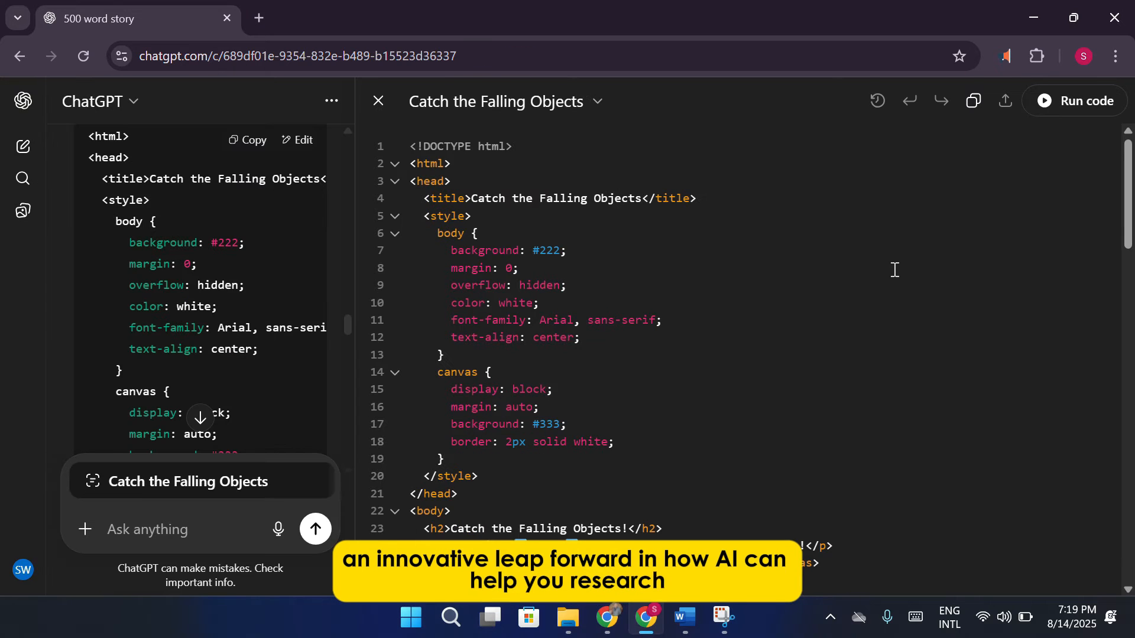
scroll(895, 270, "down", 10)
left_click(1080, 101)
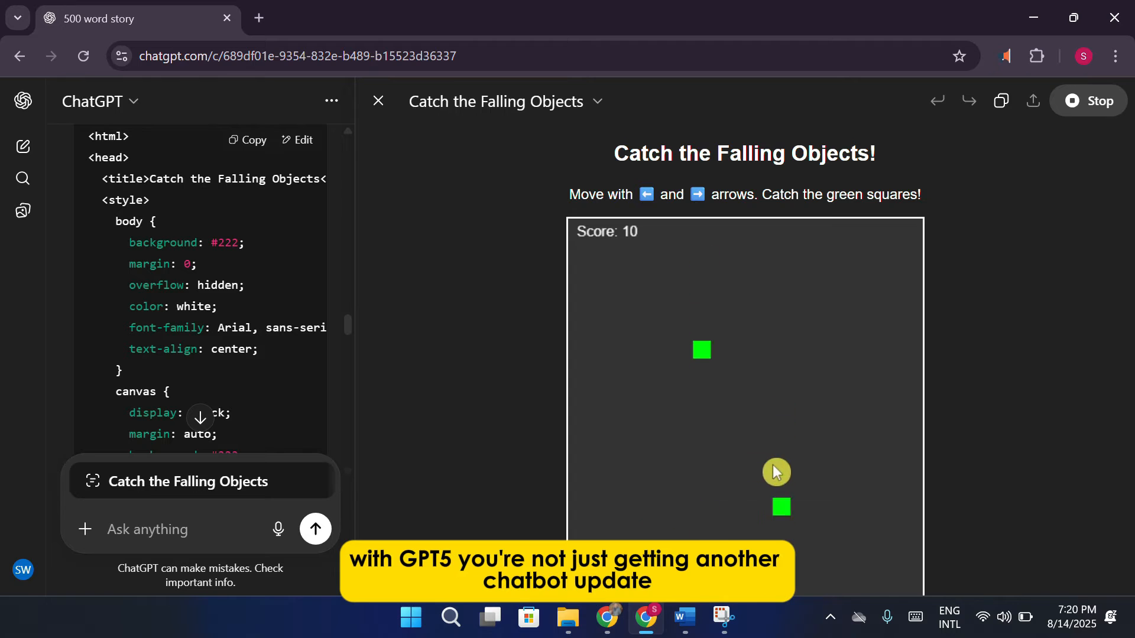
Step: Stop the running "Catch the Falling Objects" game and close its code editor to return to the conversation
left_click(1087, 103)
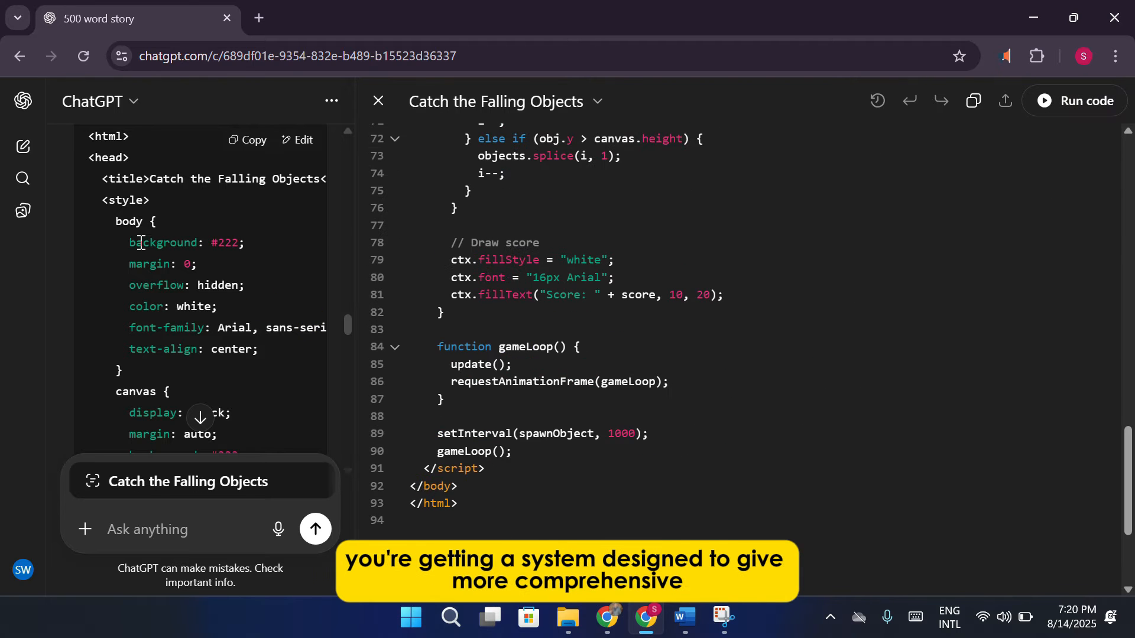
left_click(379, 101)
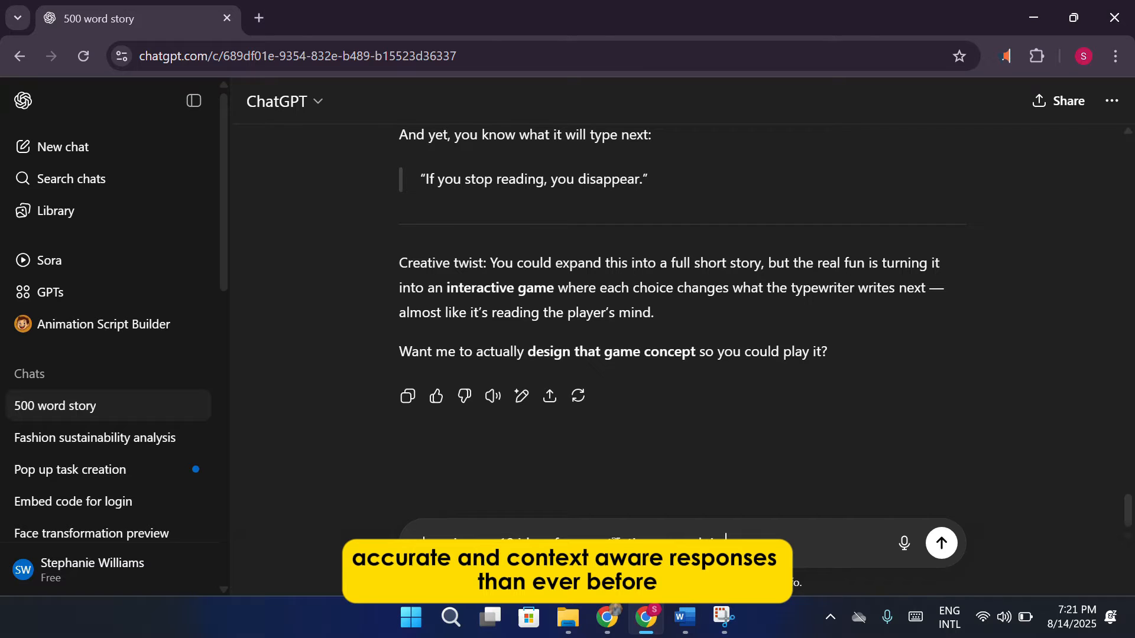
Step: Send the prompt asking for 10 ideas for quantitative research in io psychology
type("pyshce")
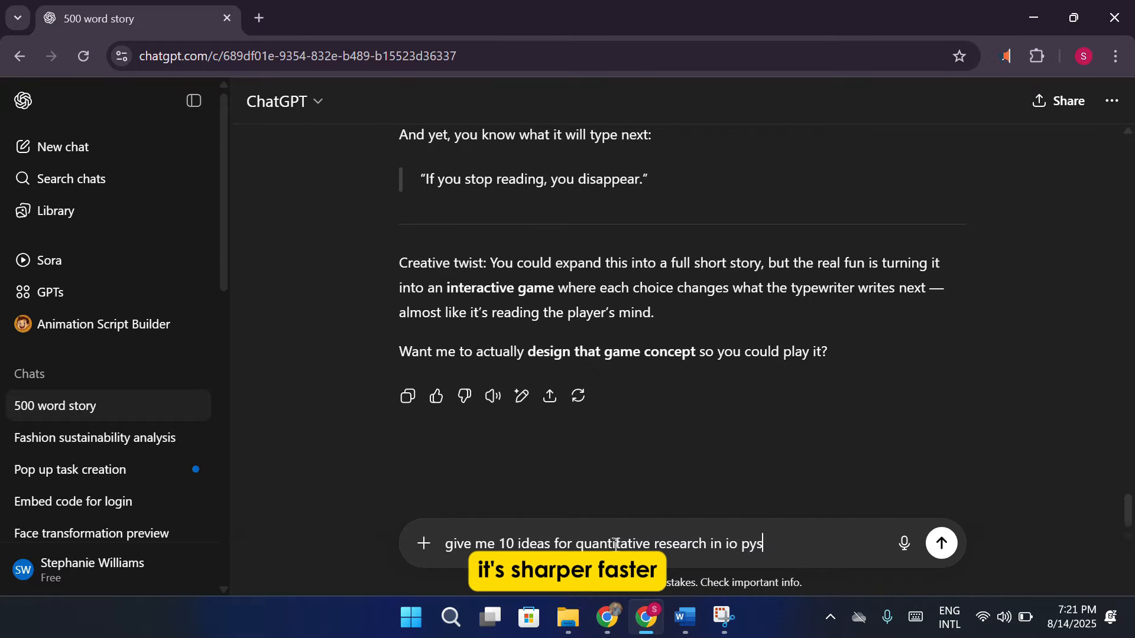
key("Return")
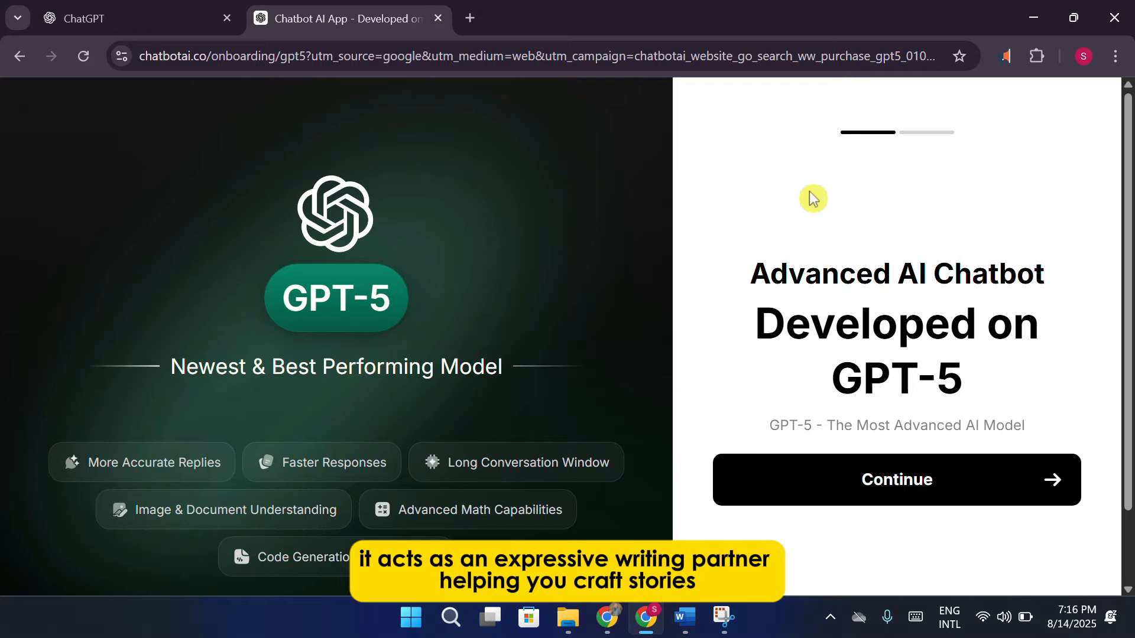
Step: Look over the GPT-5 onboarding page, and close the Chatbot AI App page in favour of ChatGPT
scroll(466, 314, "down", 2)
scroll(481, 316, "up", 2)
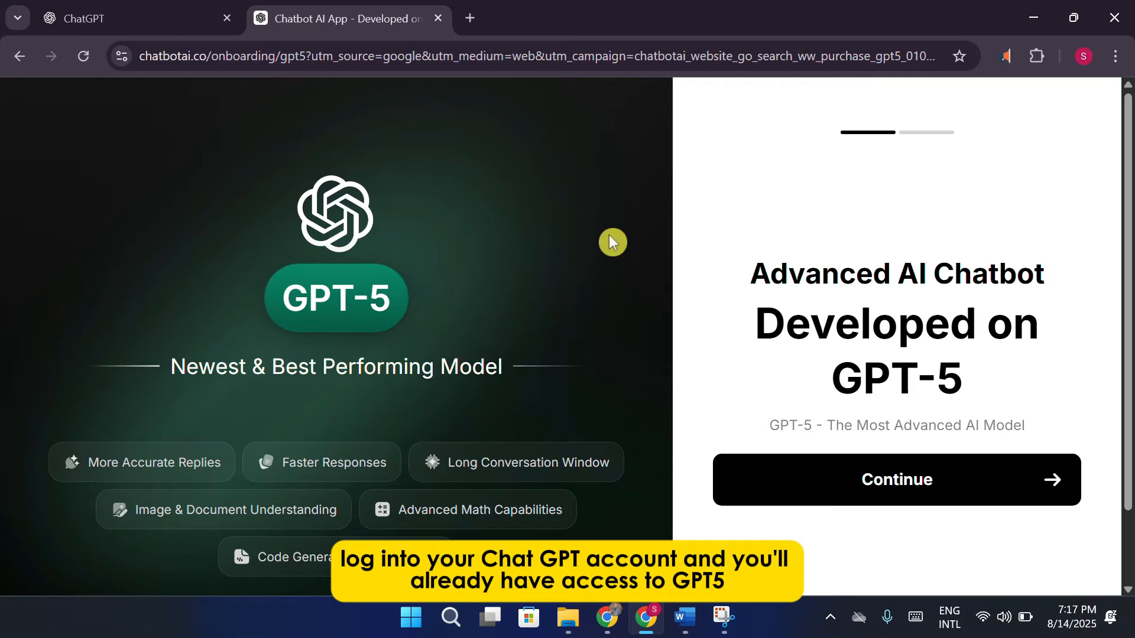
left_click(65, 7)
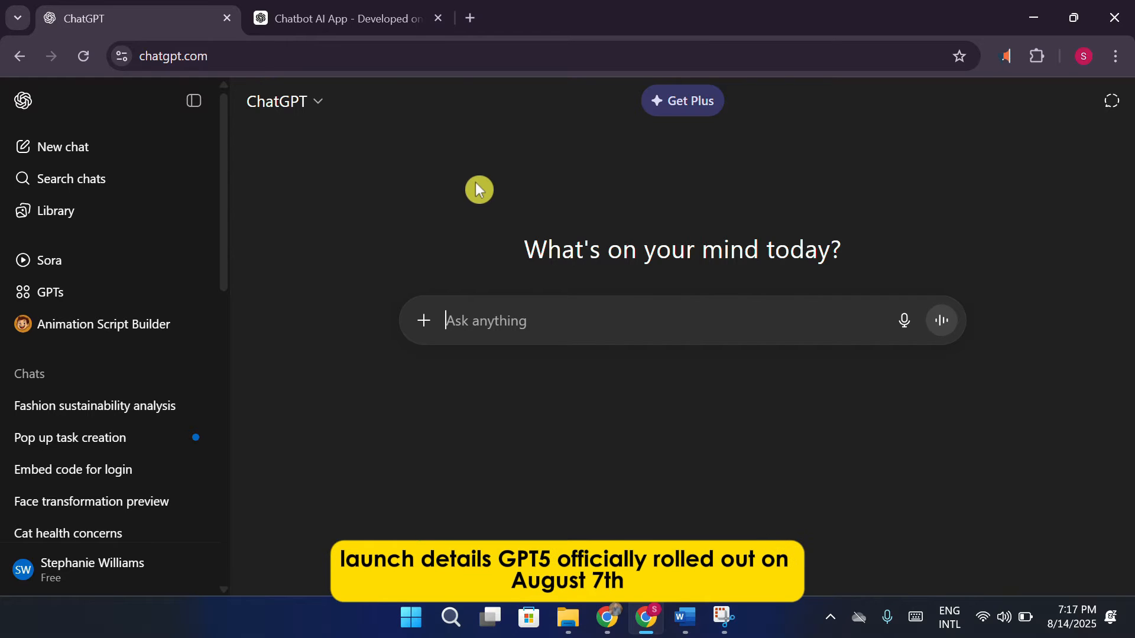
left_click(438, 19)
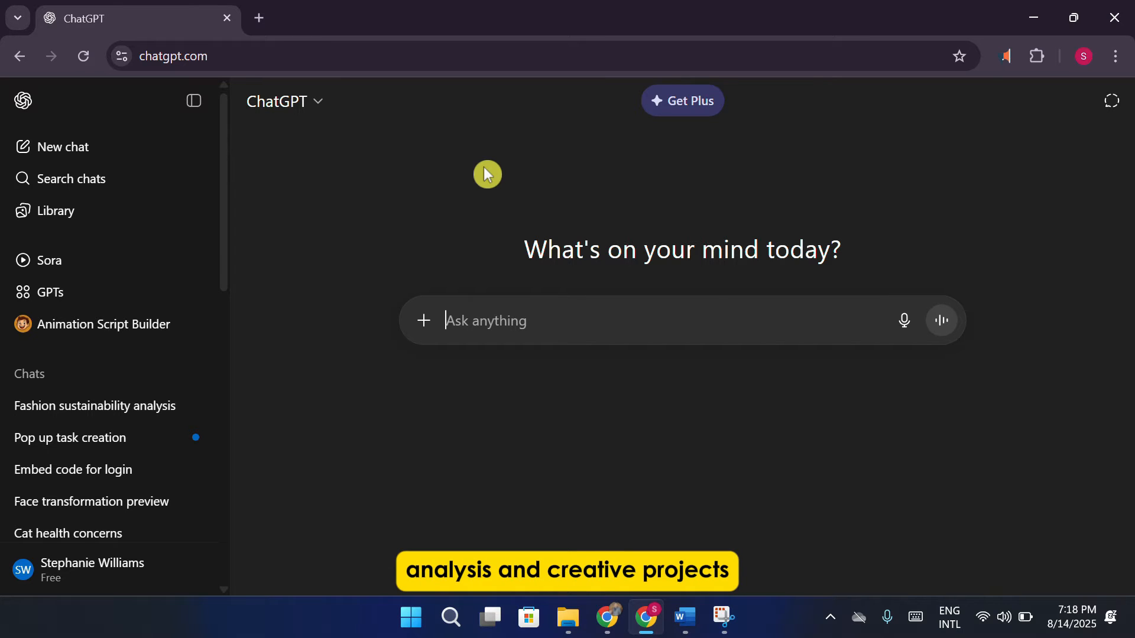
Step: Send the prompt "tell me a 500 word story" in a new chat and read through the generated story
type("tel")
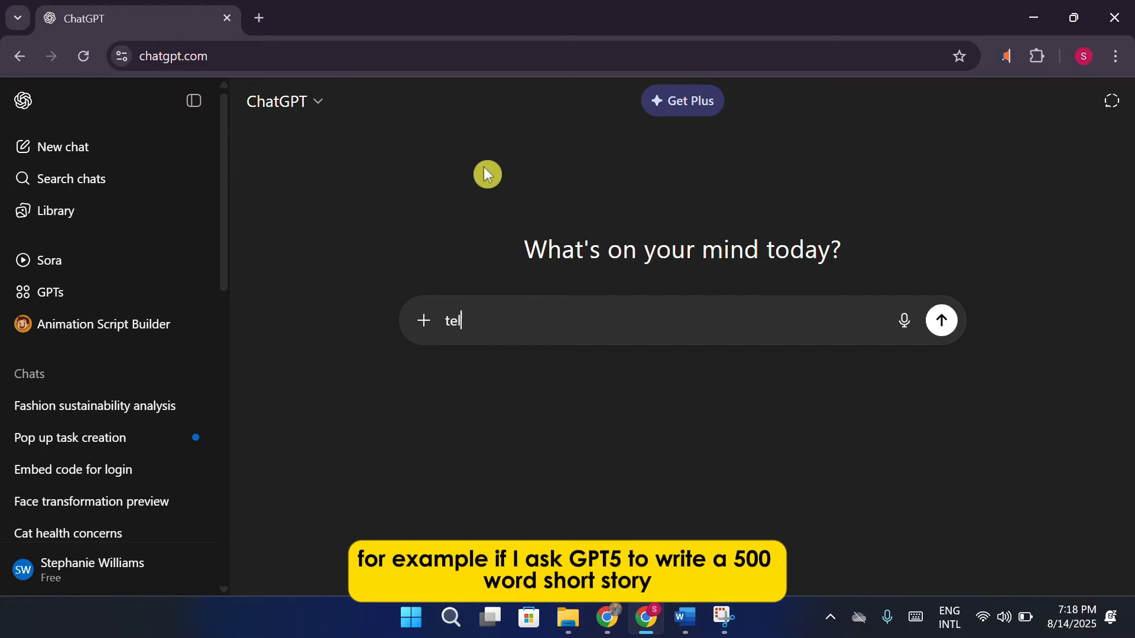
type("l me a 500 word storu")
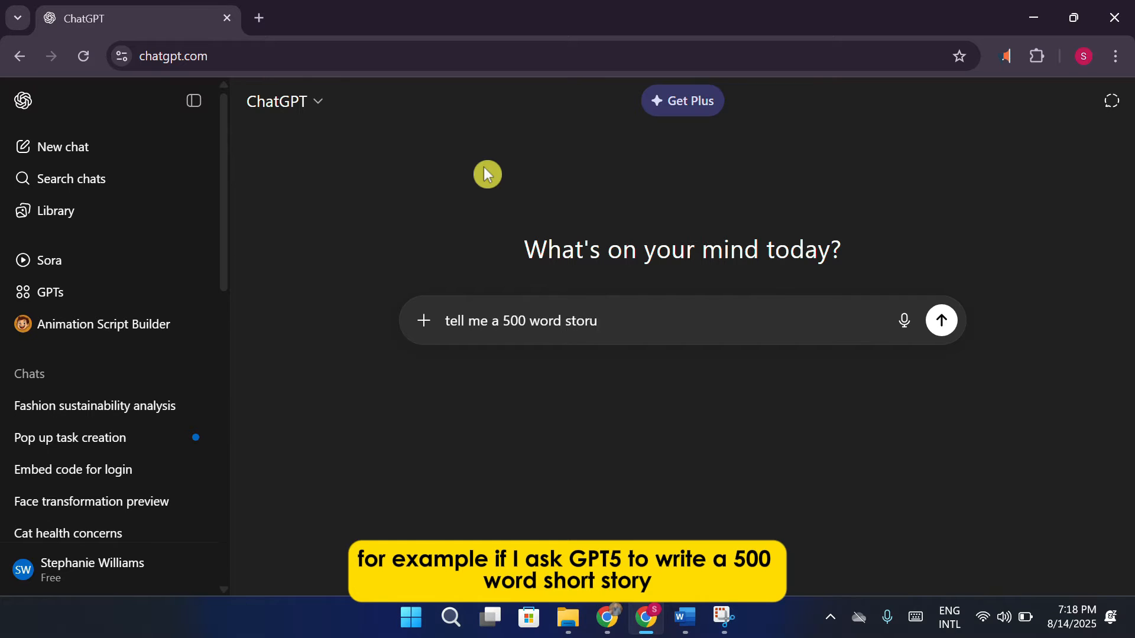
key("BackSpace")
type("y")
key("Return")
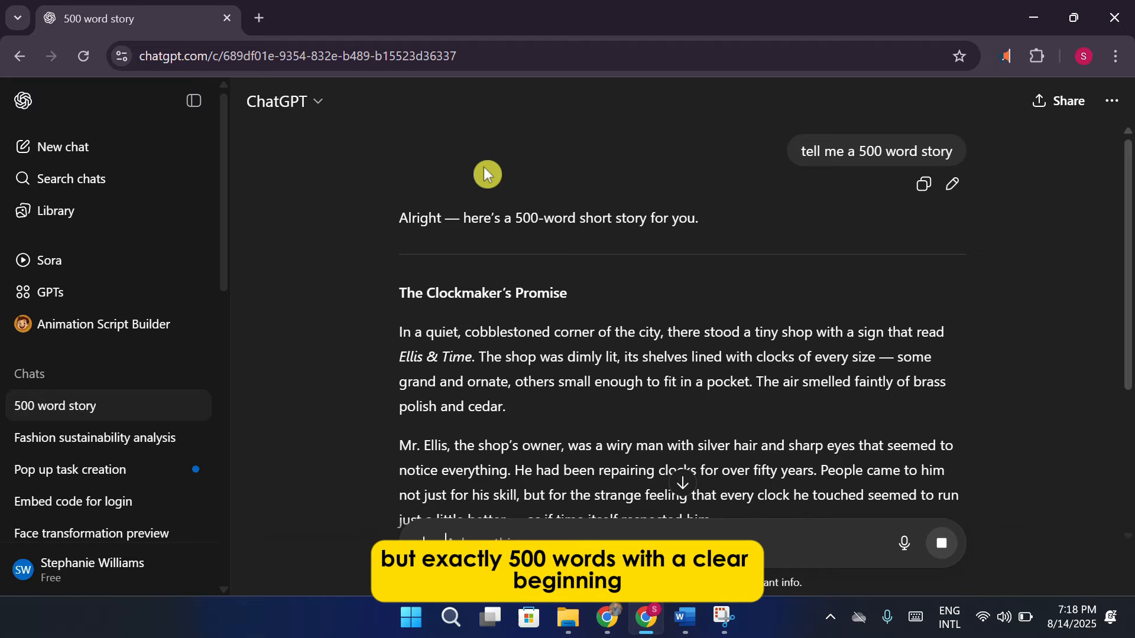
scroll(479, 355, "down", 6)
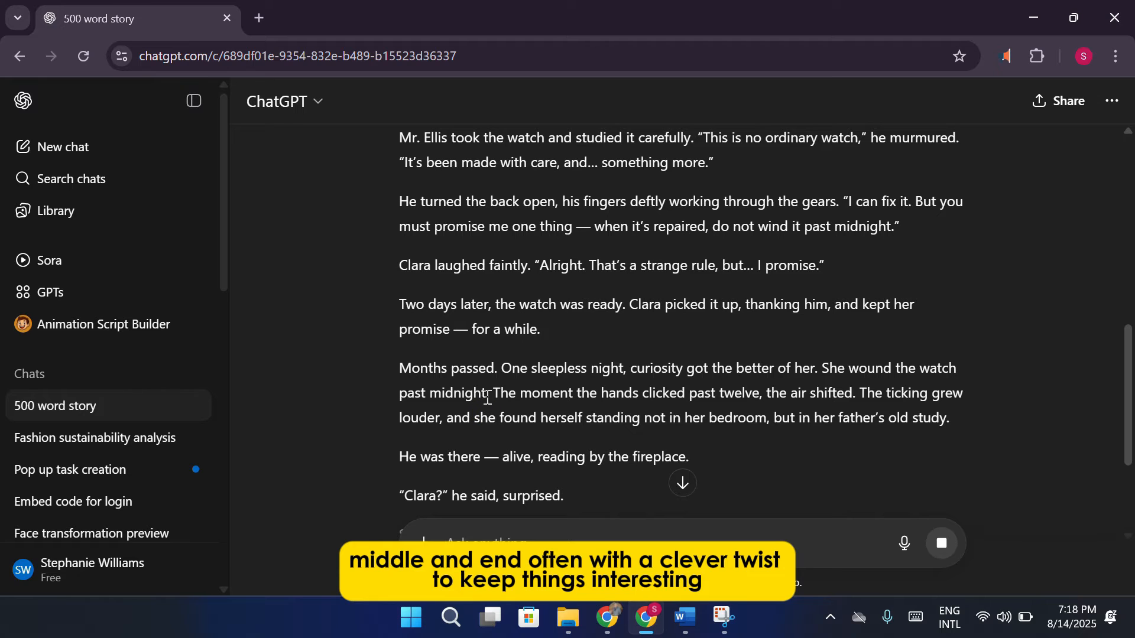
scroll(488, 397, "down", 5)
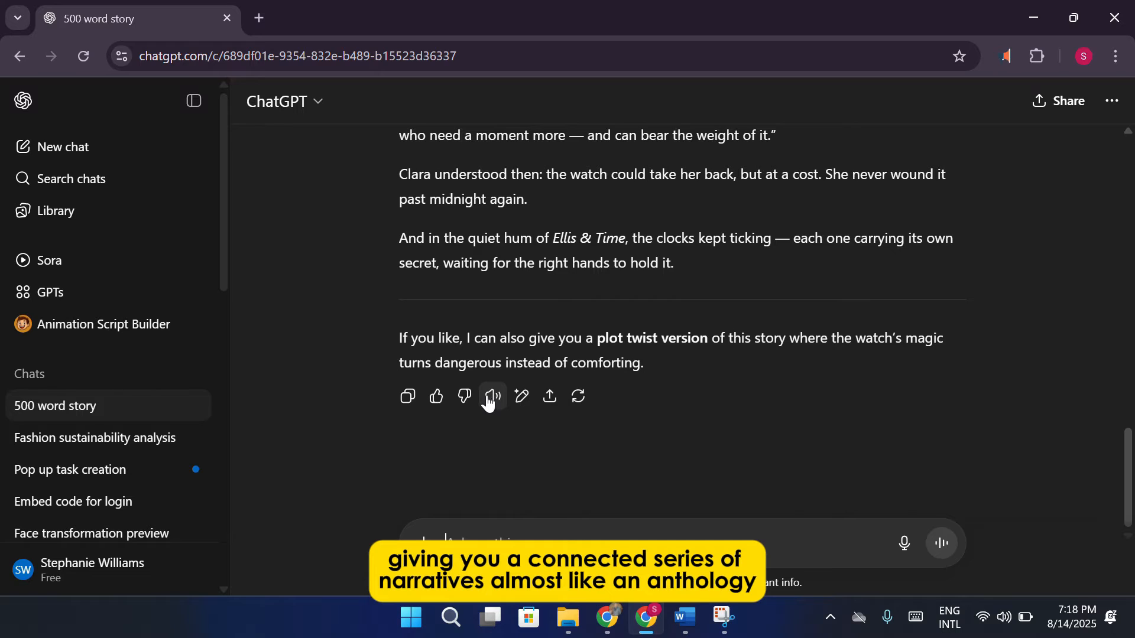
scroll(567, 346, "up", 1)
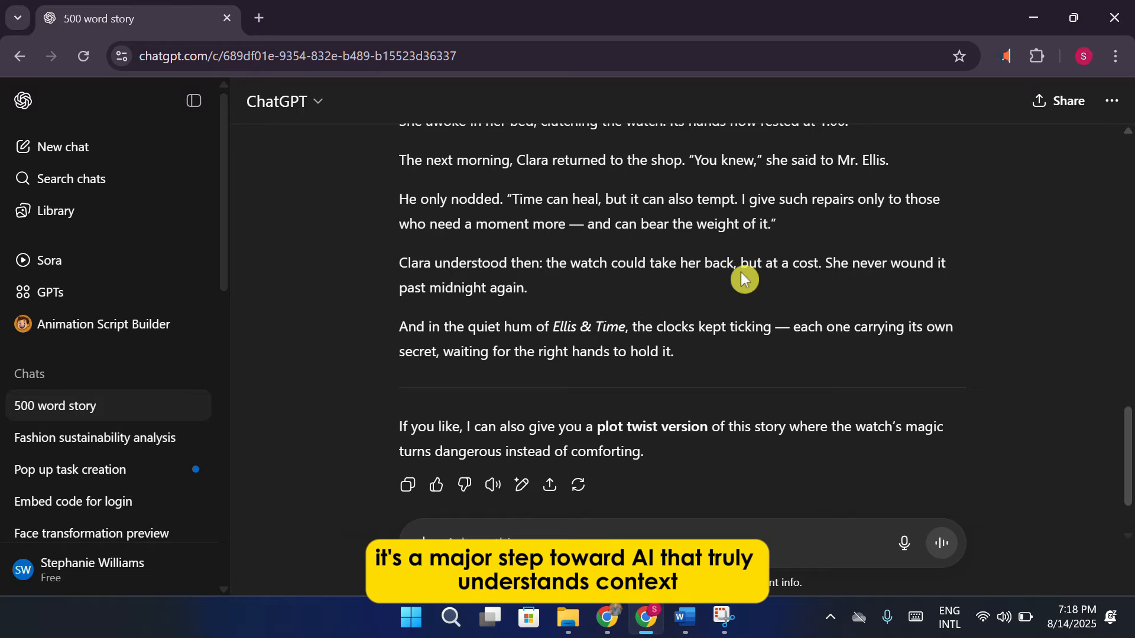
scroll(743, 277, "down", 2)
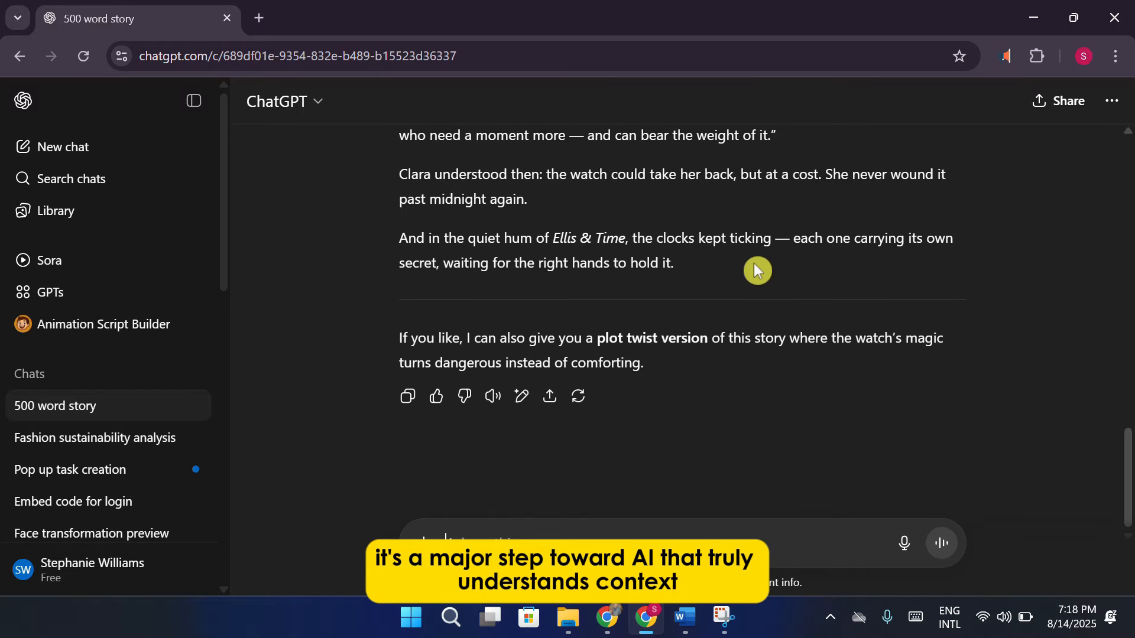
Step: Send the follow-up prompt "build me a simple game" in the same story chat
type("writ")
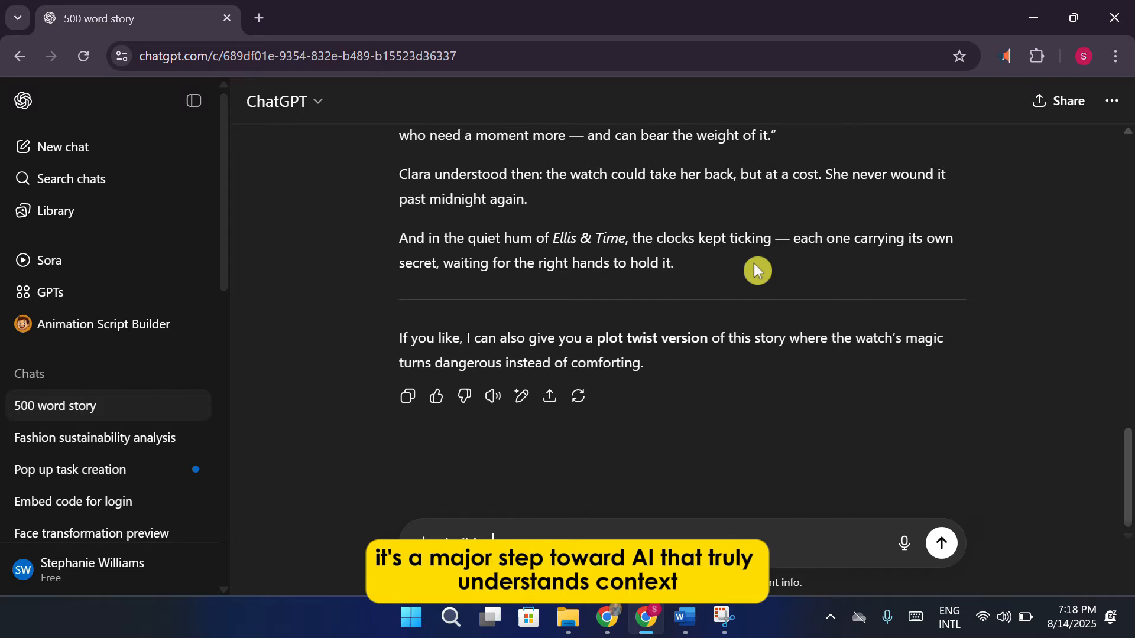
type("e a s")
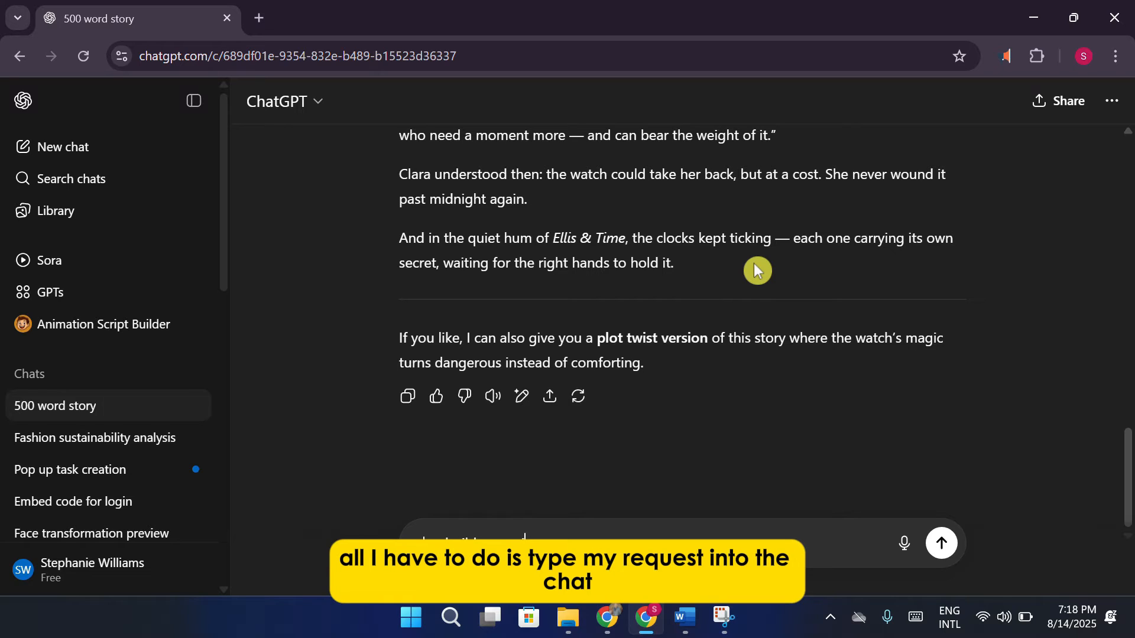
type("me a simple ga")
key("Return")
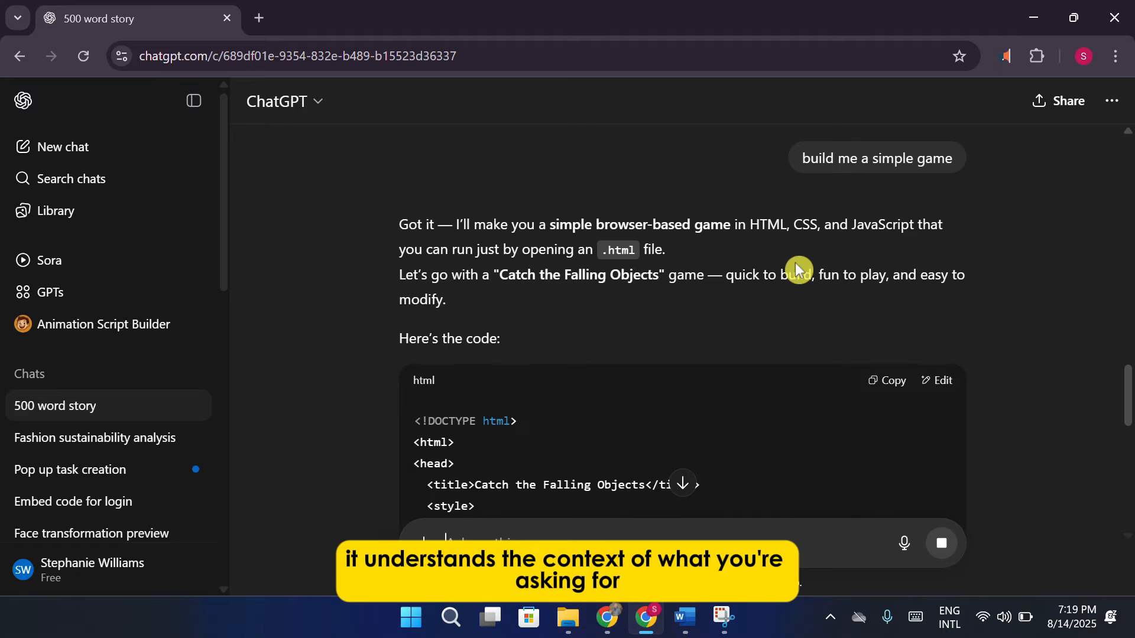
Step: Examine the generated HTML game code and the how-to-play instructions in the reply
scroll(795, 266, "down", 5)
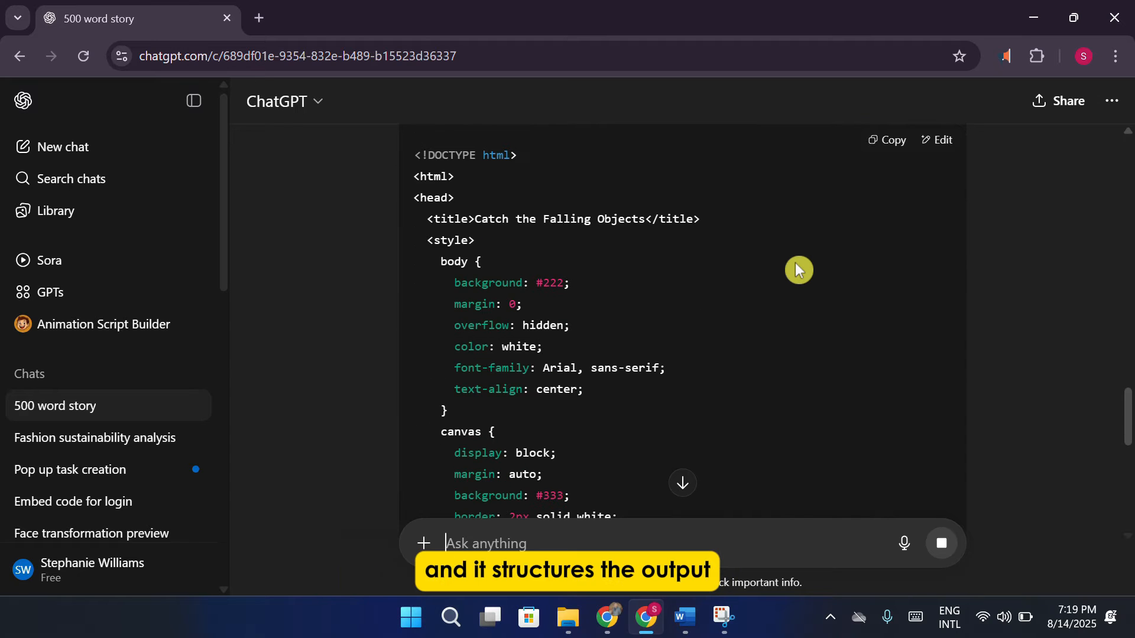
scroll(796, 266, "down", 5)
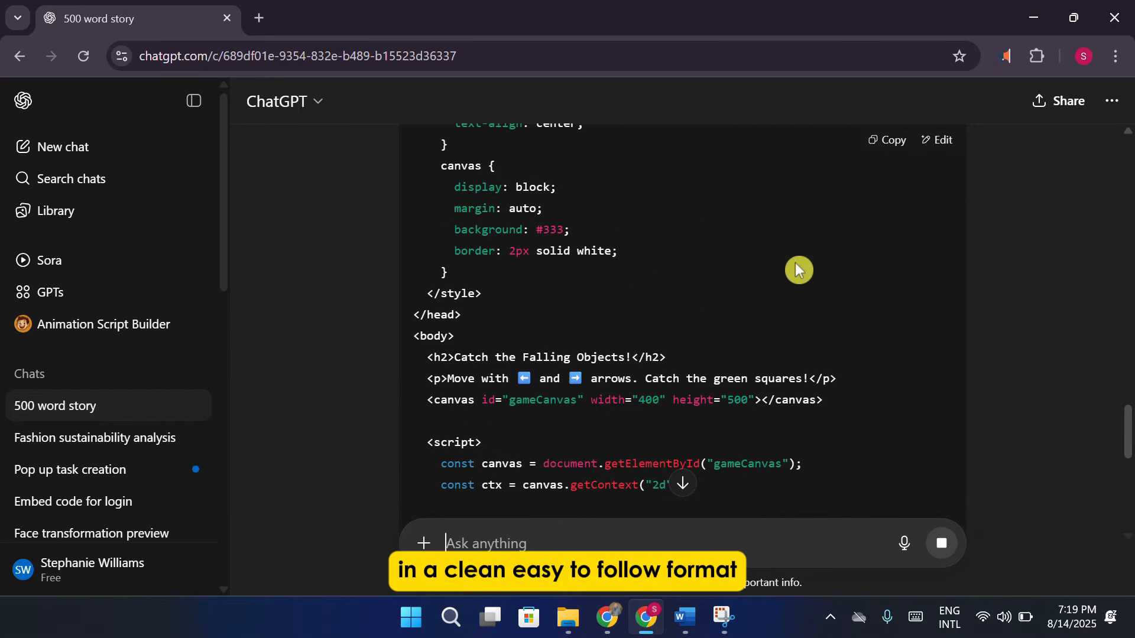
scroll(795, 269, "down", 5)
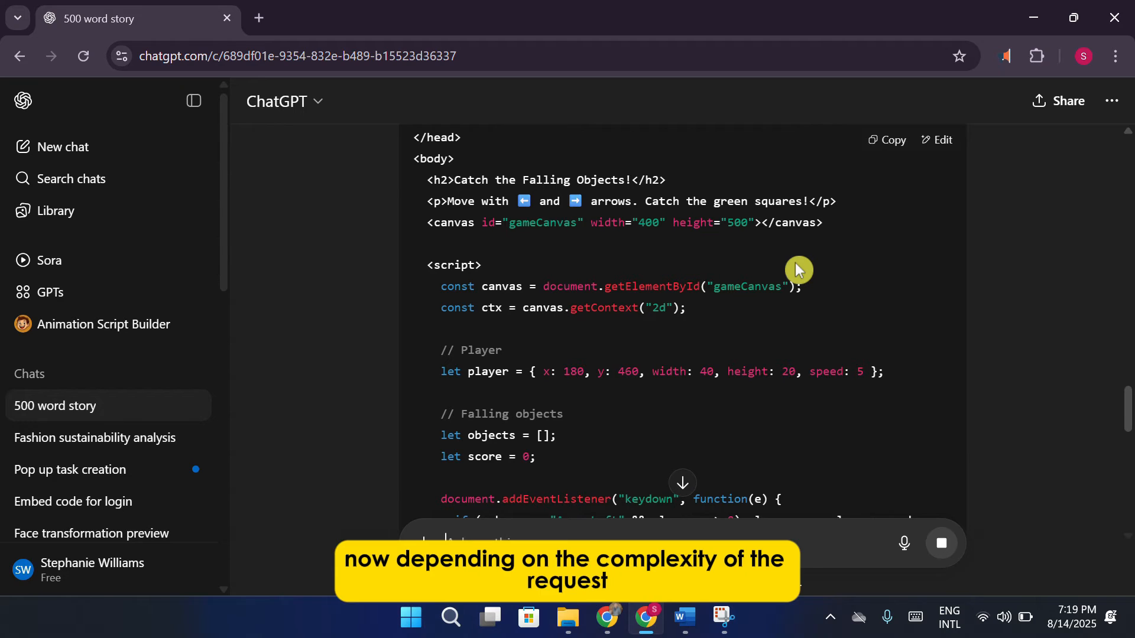
scroll(796, 269, "down", 3)
scroll(795, 270, "down", 12)
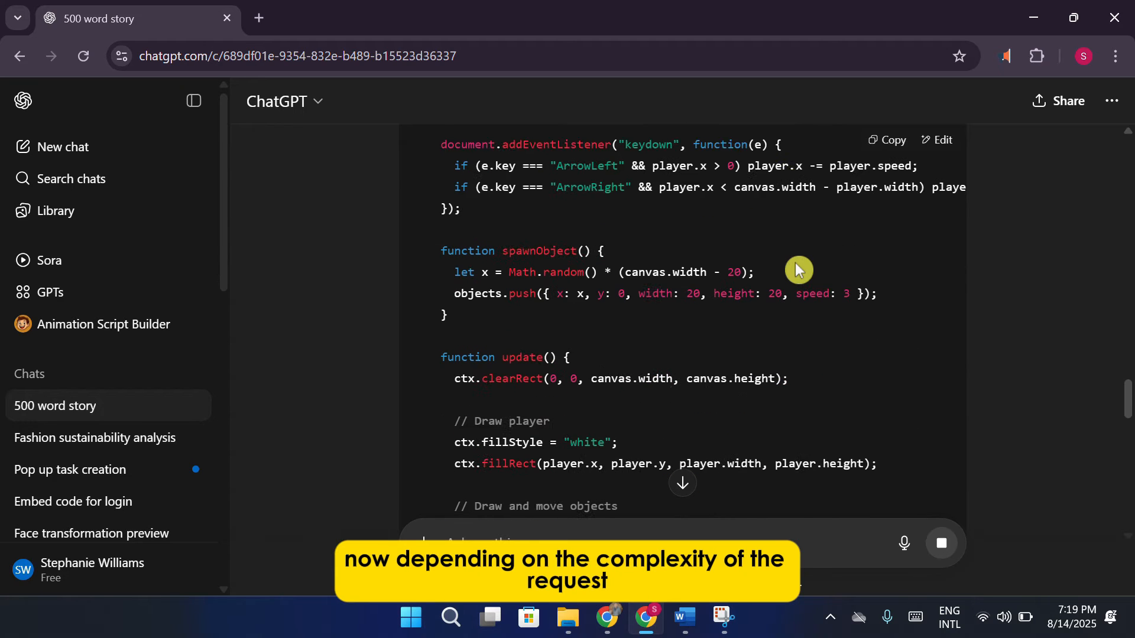
scroll(795, 264, "down", 5)
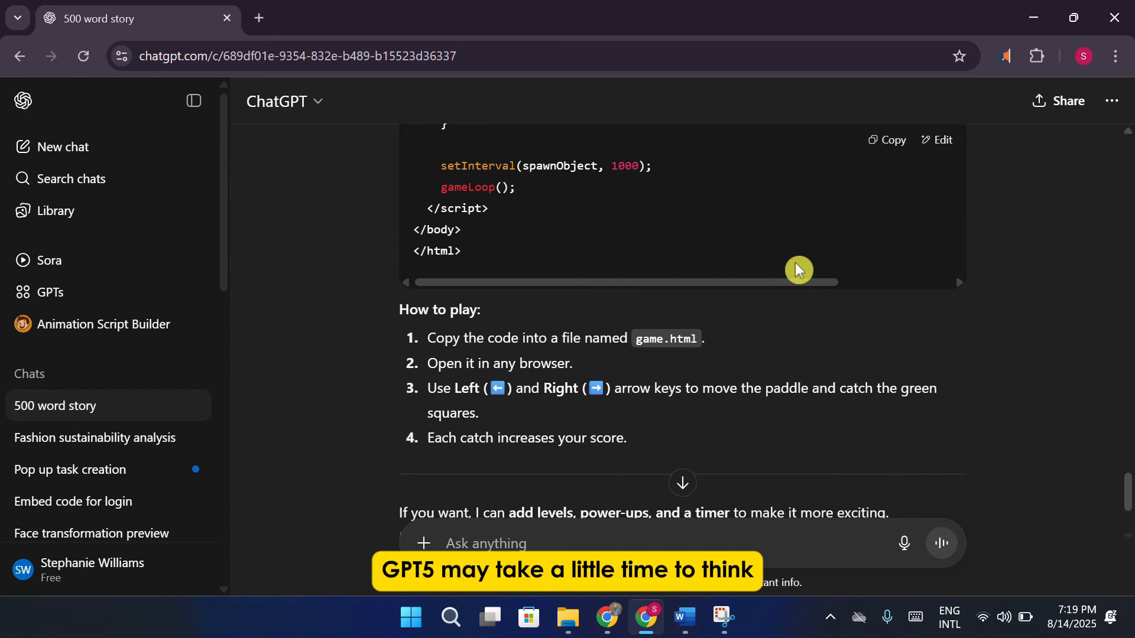
scroll(795, 264, "up", 2)
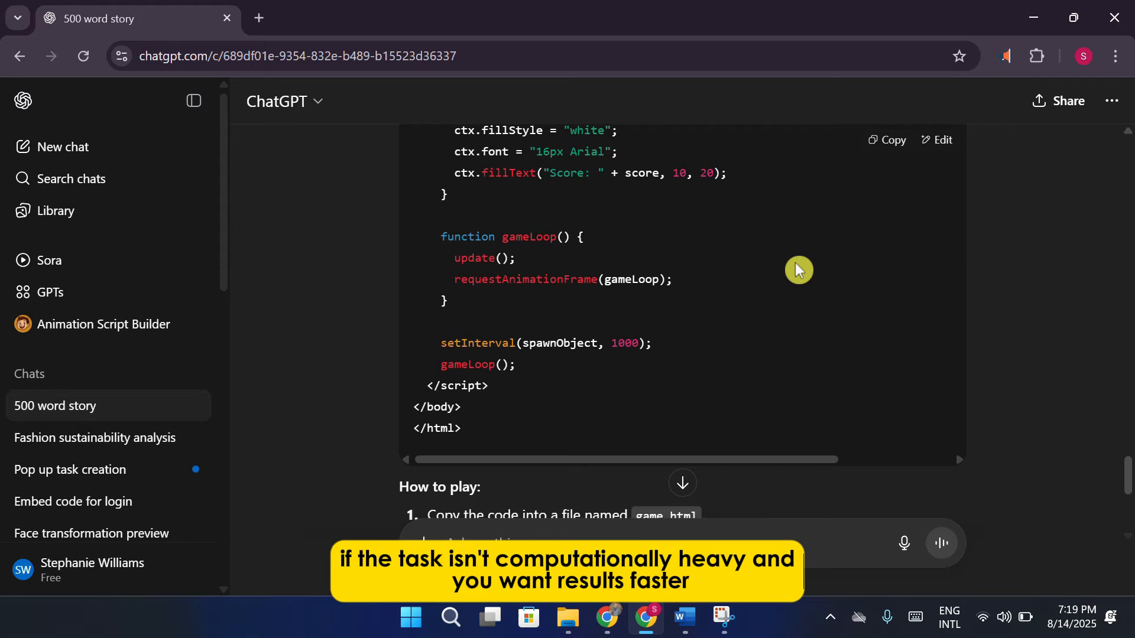
scroll(796, 267, "up", 3)
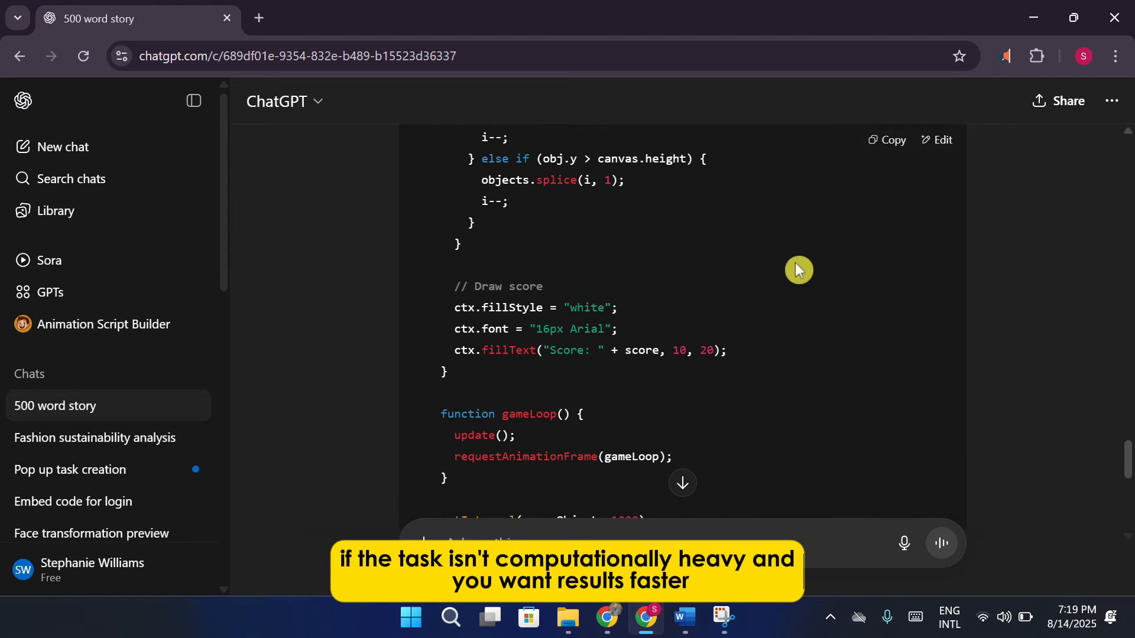
scroll(809, 263, "up", 15)
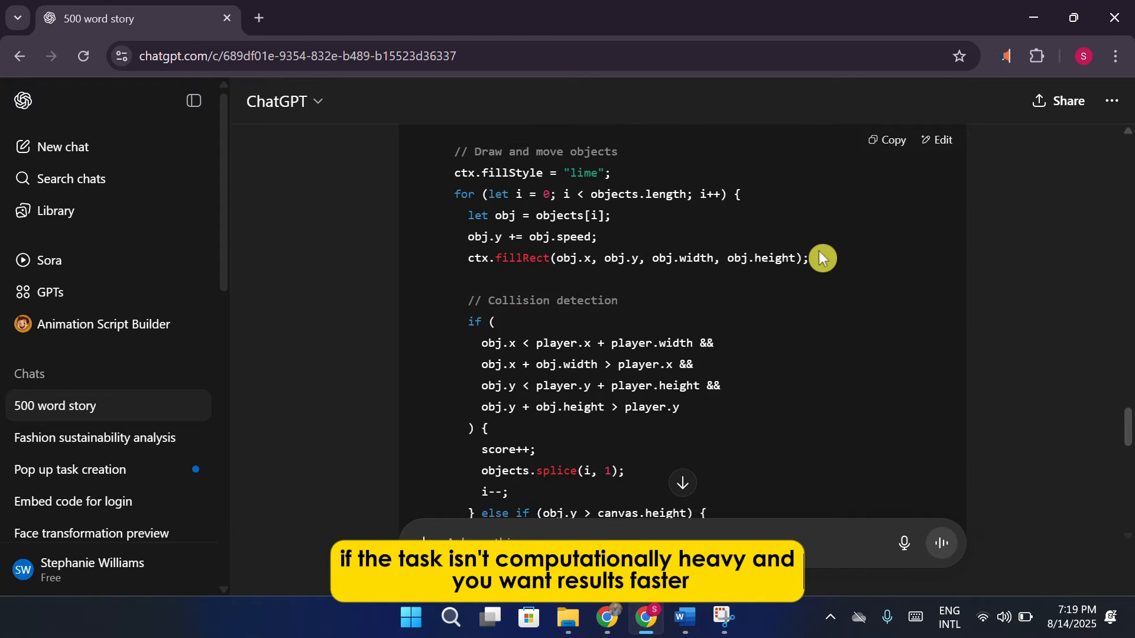
scroll(843, 225, "up", 9)
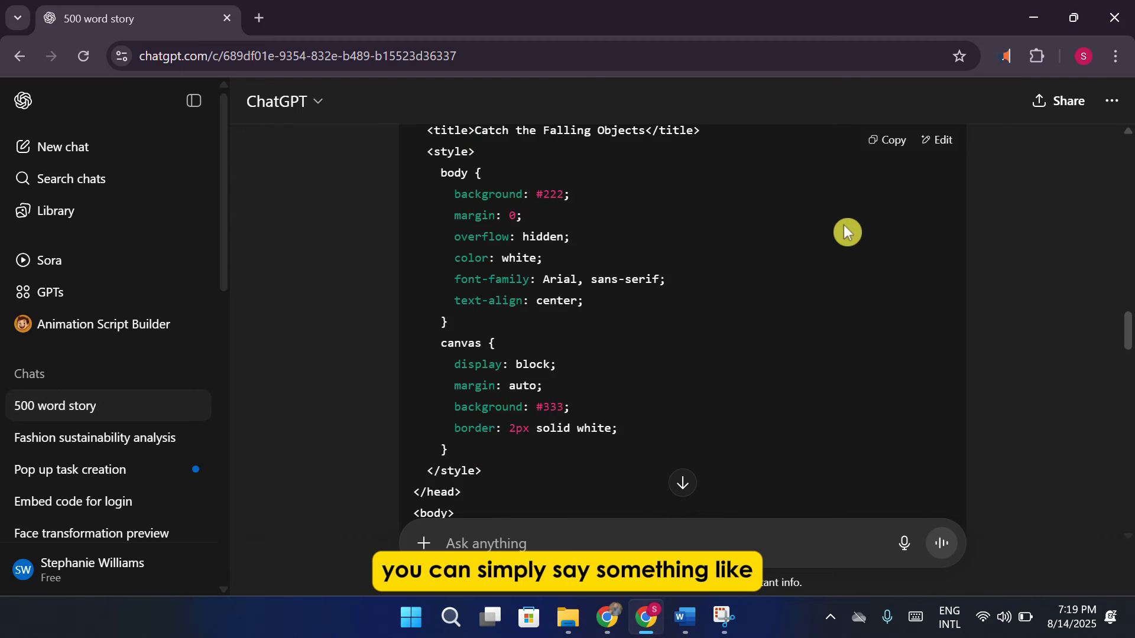
scroll(779, 312, "down", 6)
scroll(778, 313, "down", 3)
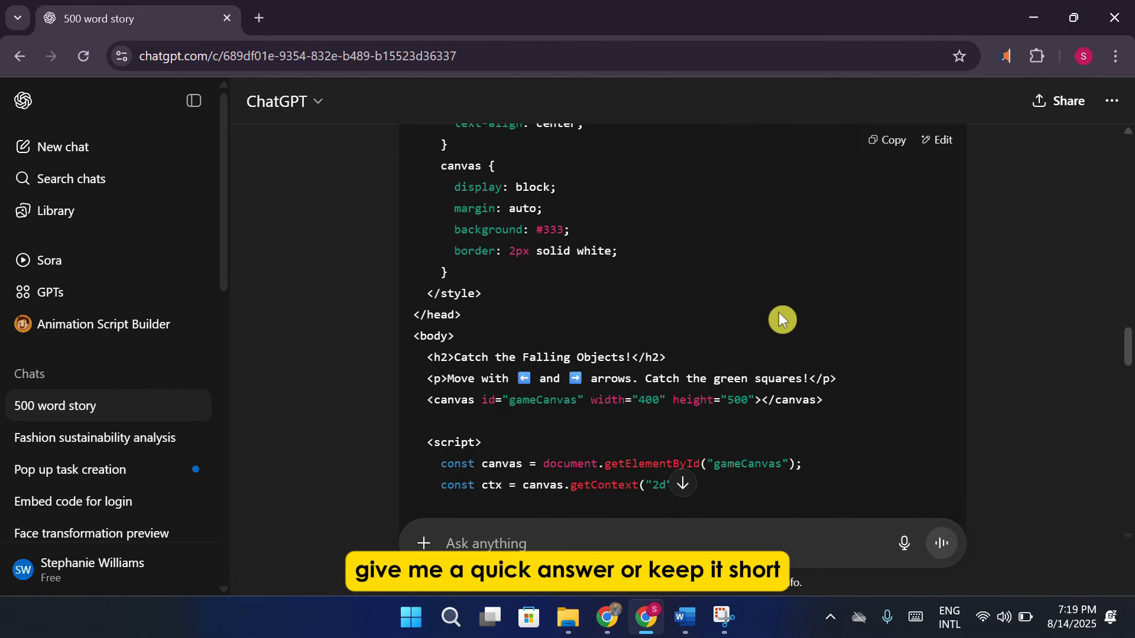
scroll(779, 313, "down", 8)
scroll(778, 313, "down", 15)
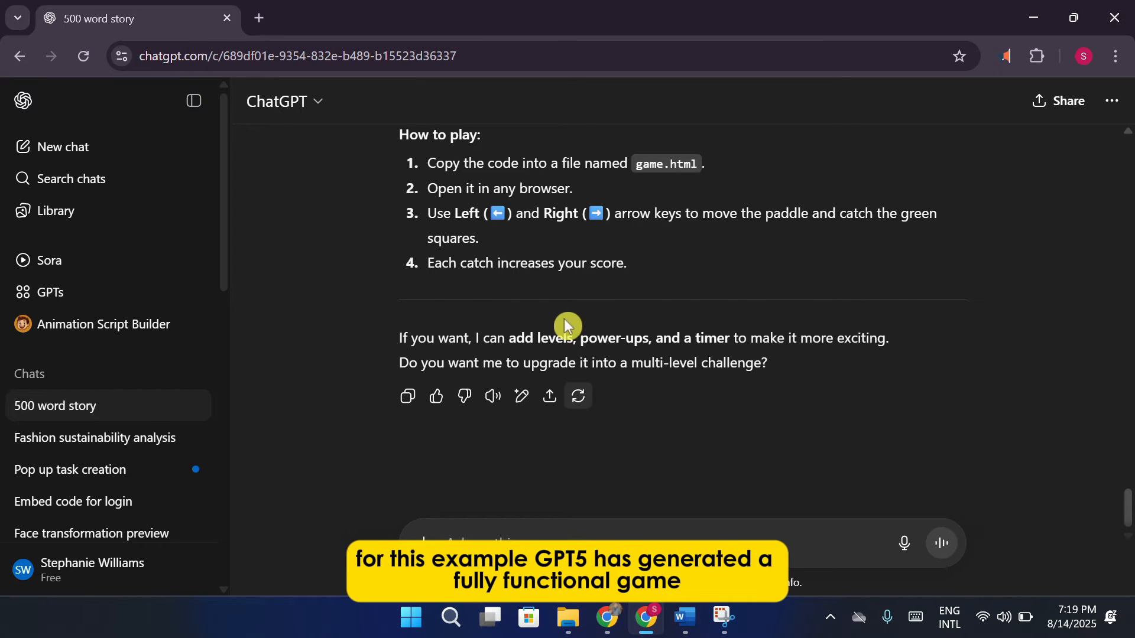
scroll(661, 337, "up", 2)
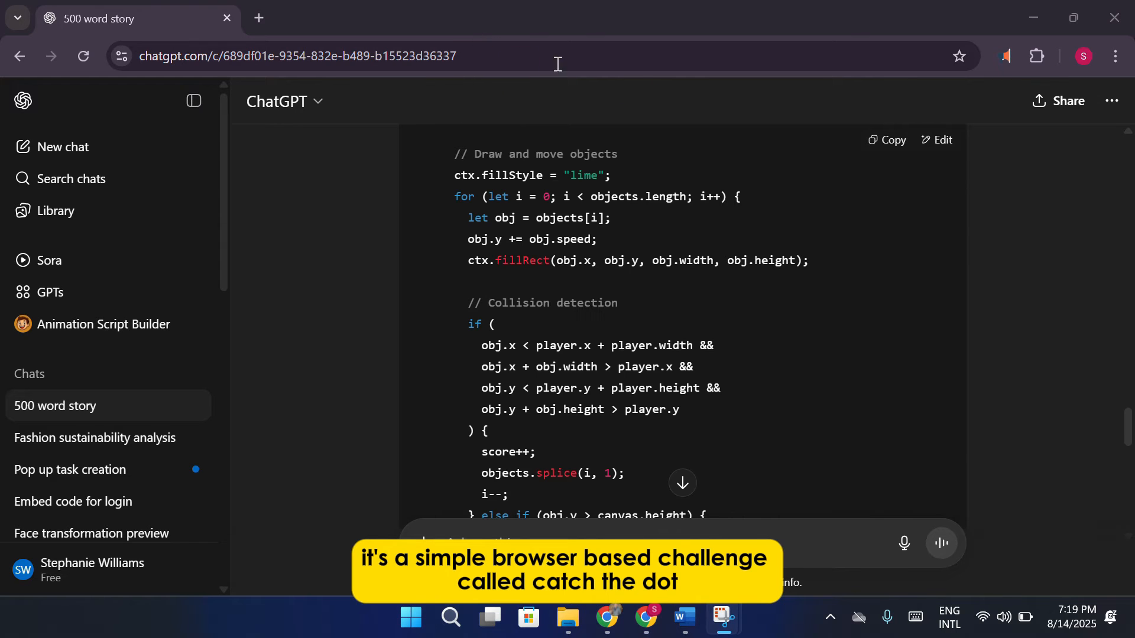
Step: Open the game's code block in the code editor, review the script and run the code
left_click(933, 149)
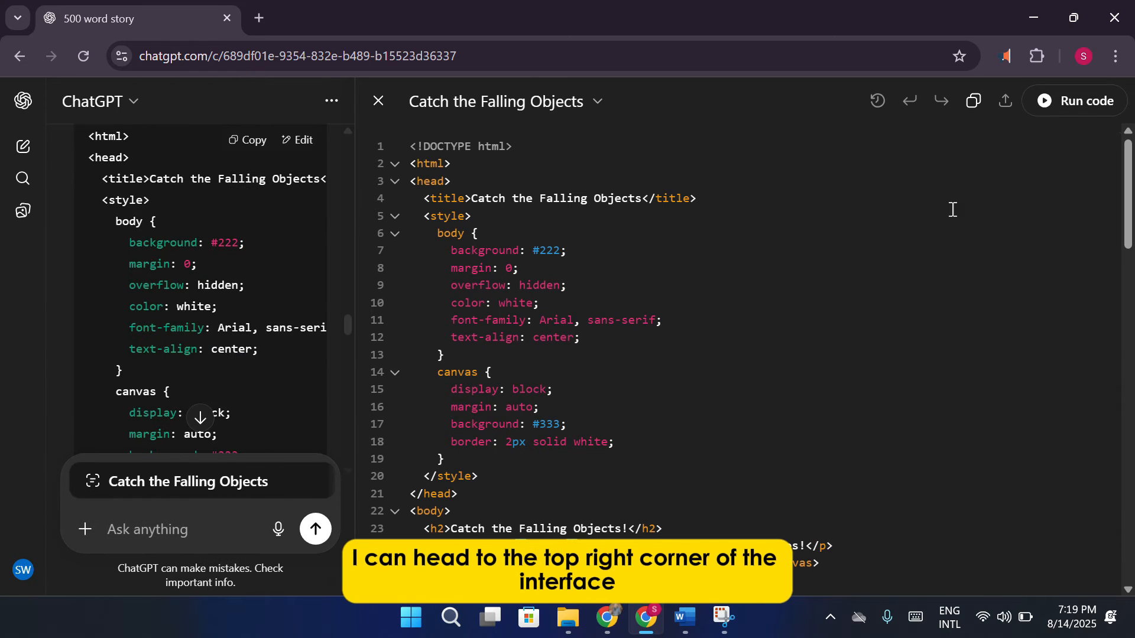
scroll(953, 209, "down", 20)
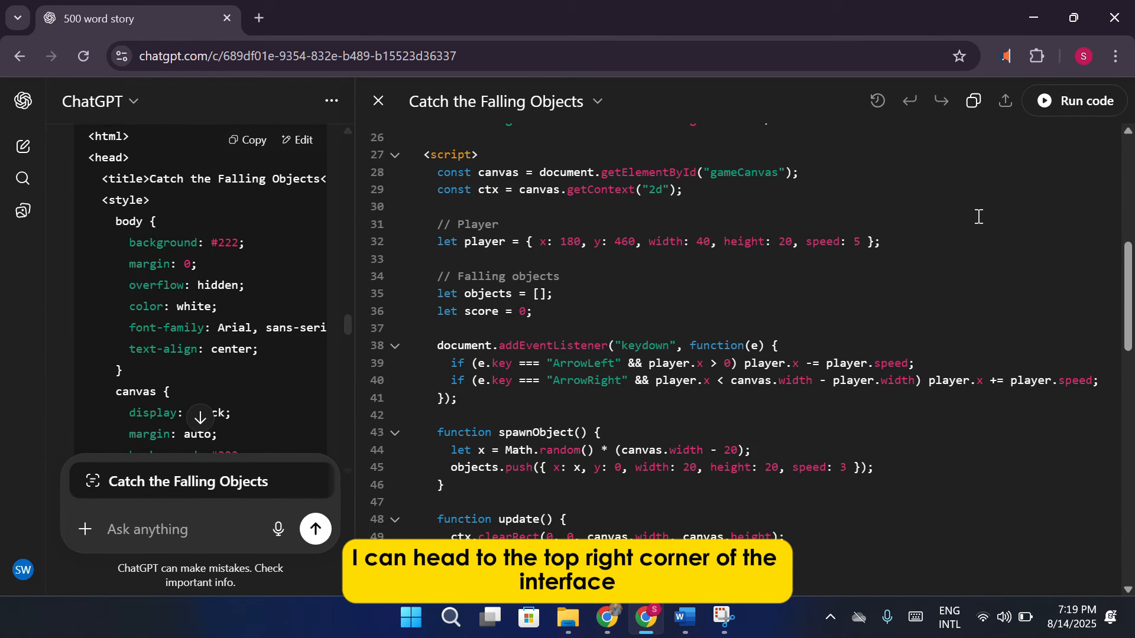
left_click(1099, 101)
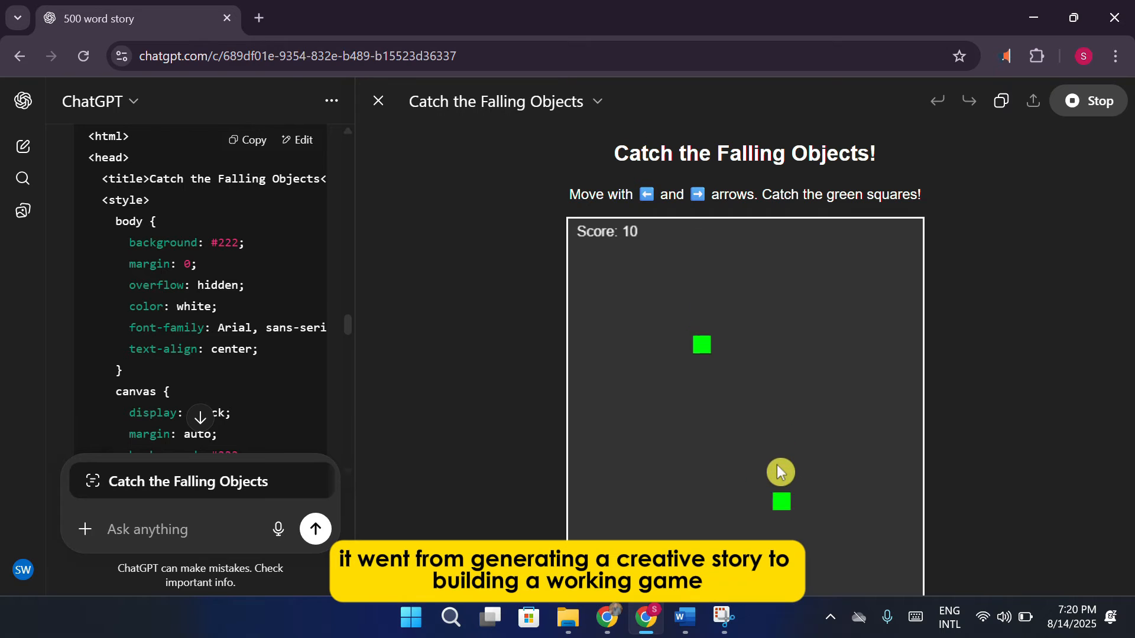
Step: Stop the running game, review the rest of its script and close the code editor
left_click(1079, 118)
scroll(704, 390, "down", 9)
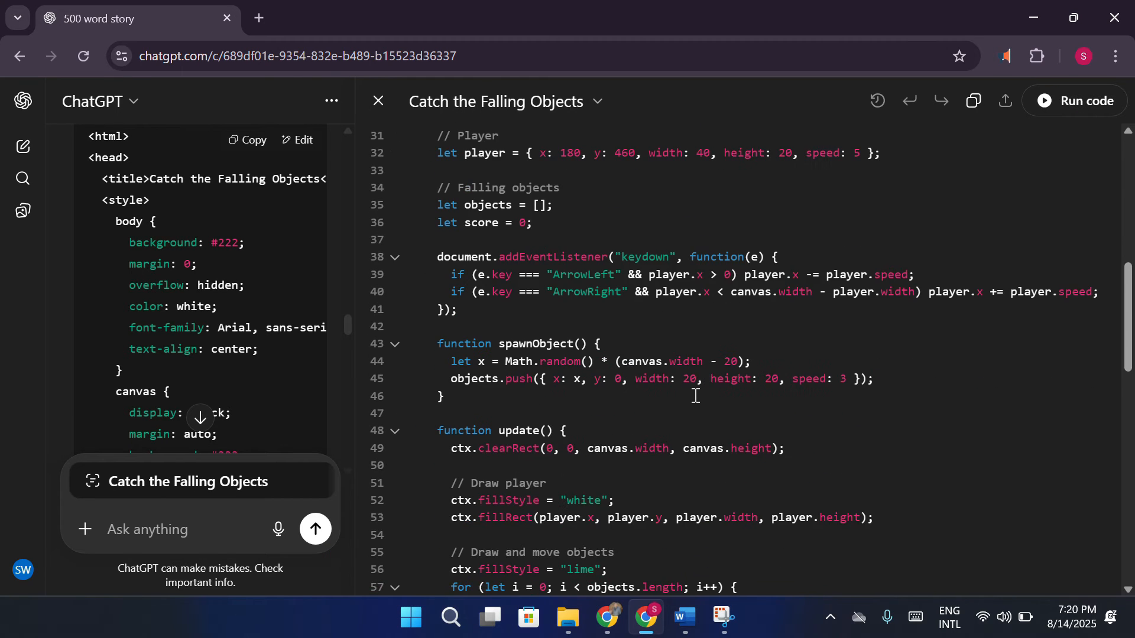
scroll(695, 396, "down", 15)
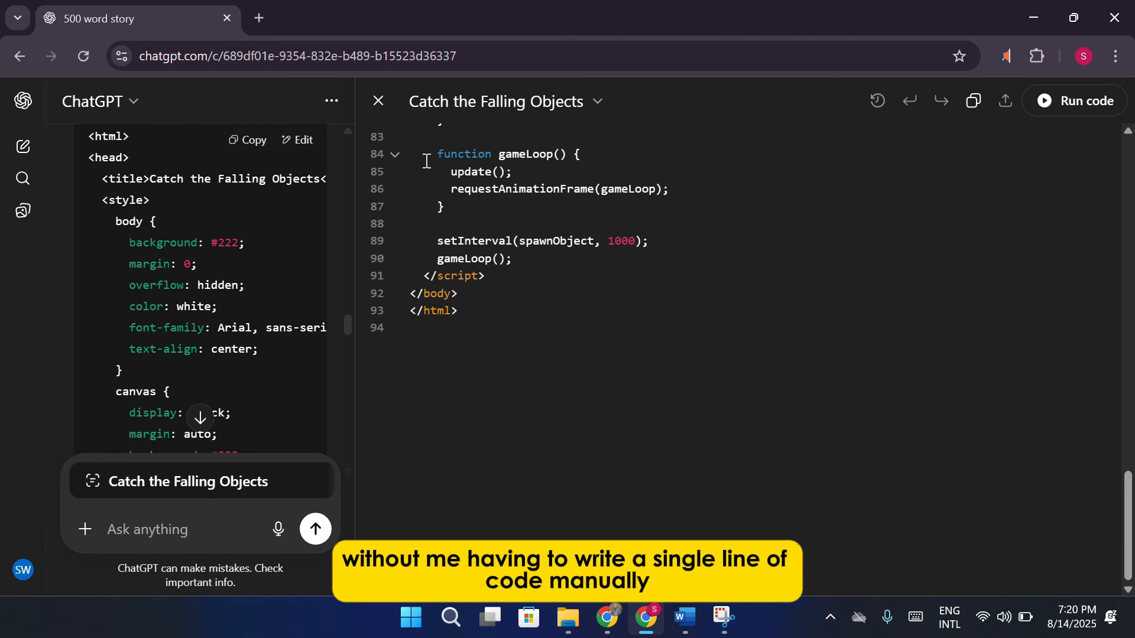
left_click(390, 104)
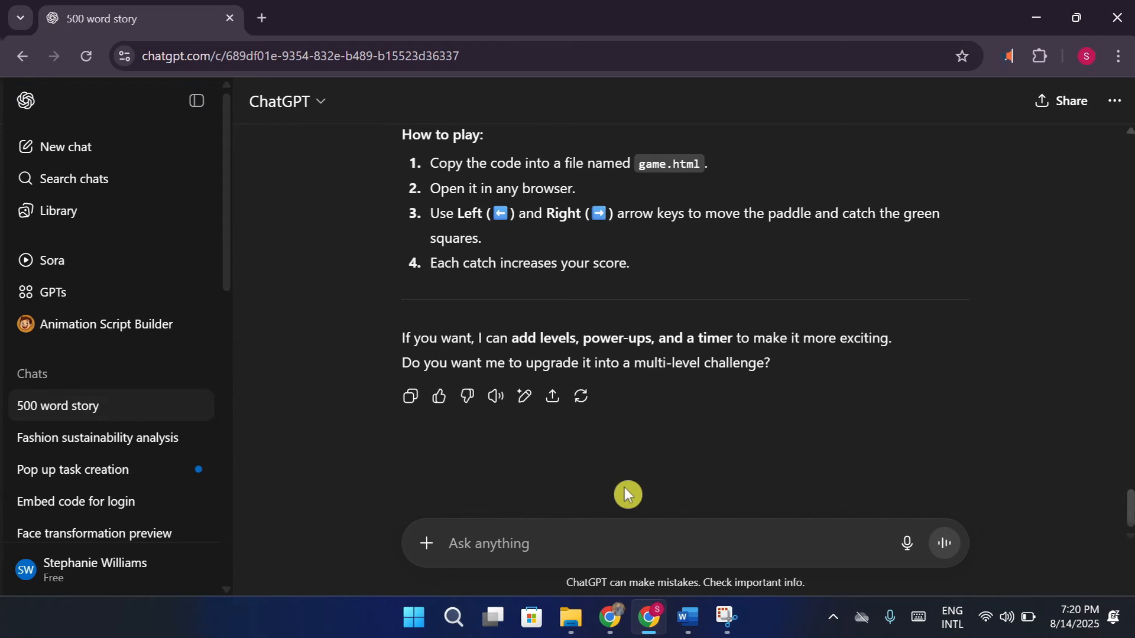
Step: Send the prompt "tell me something creative" in the same chat and read through the reply
left_click(518, 523)
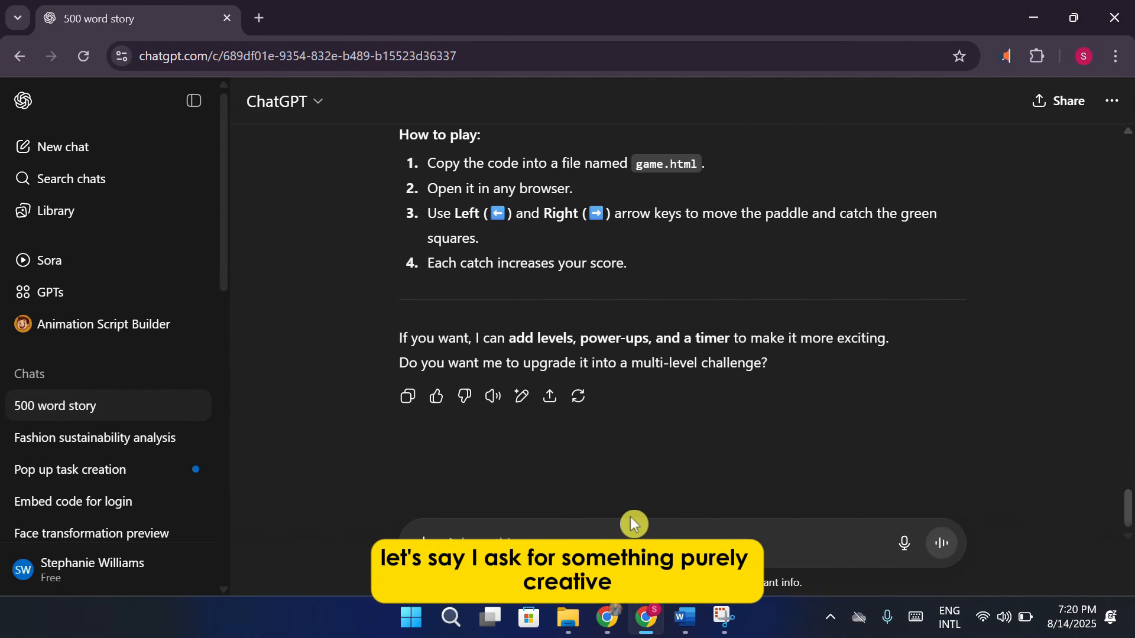
type("Well me so")
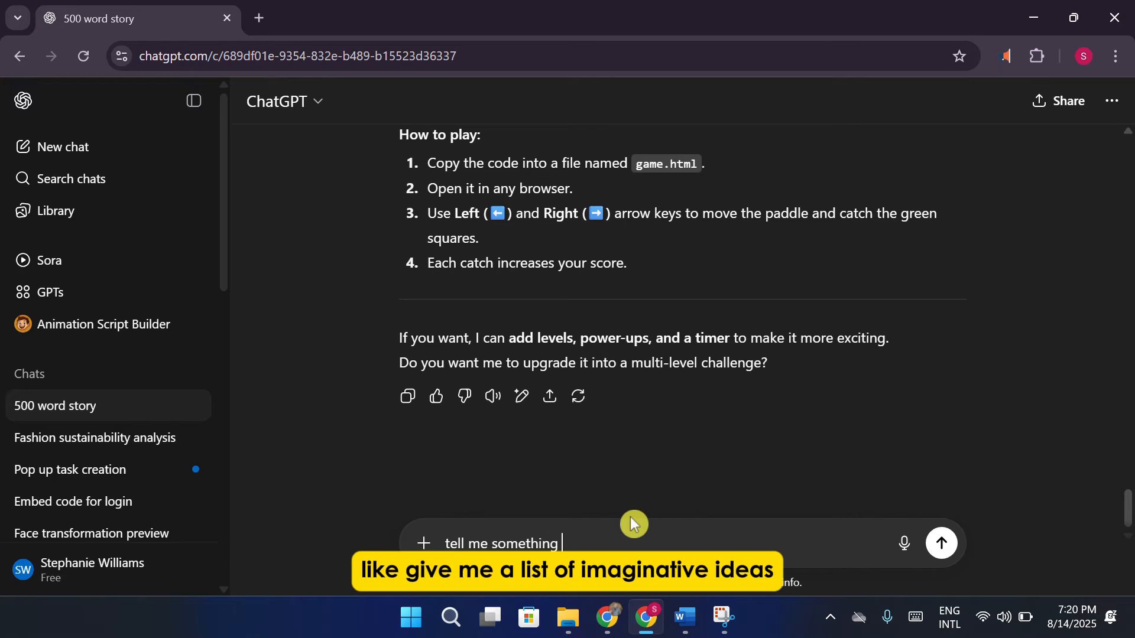
type("mething creati")
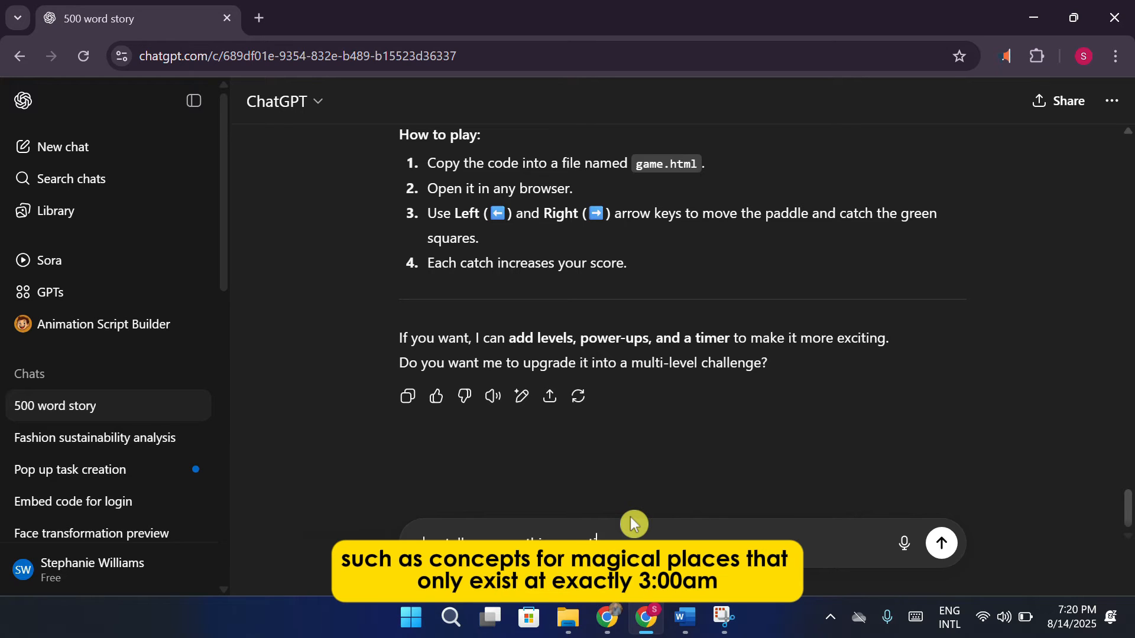
type("ve")
key("Return")
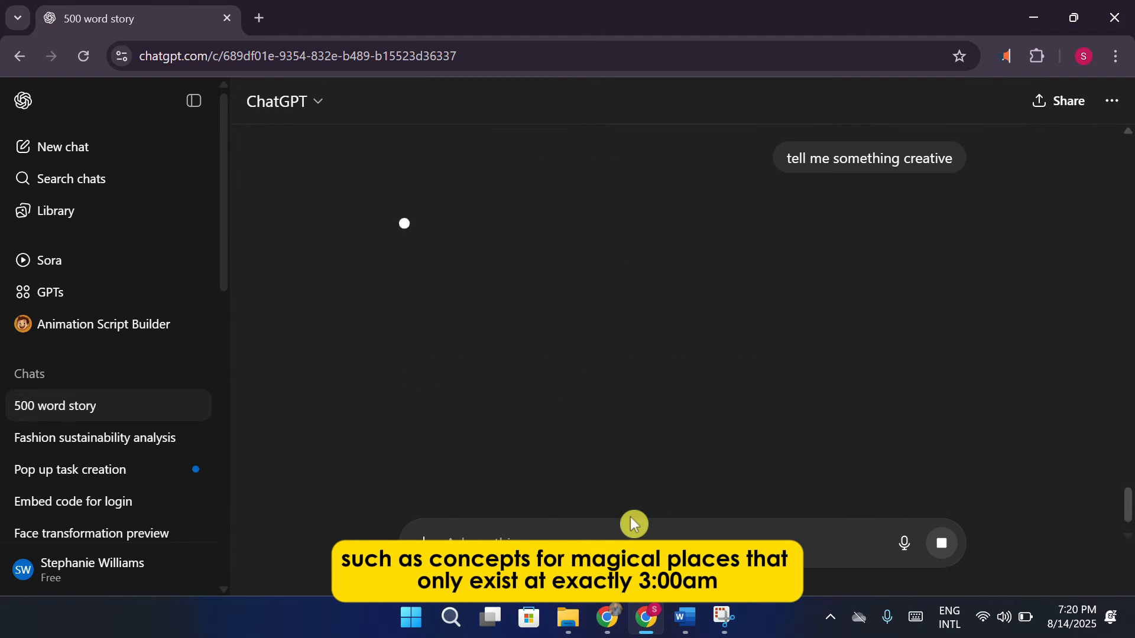
scroll(626, 410, "down", 1)
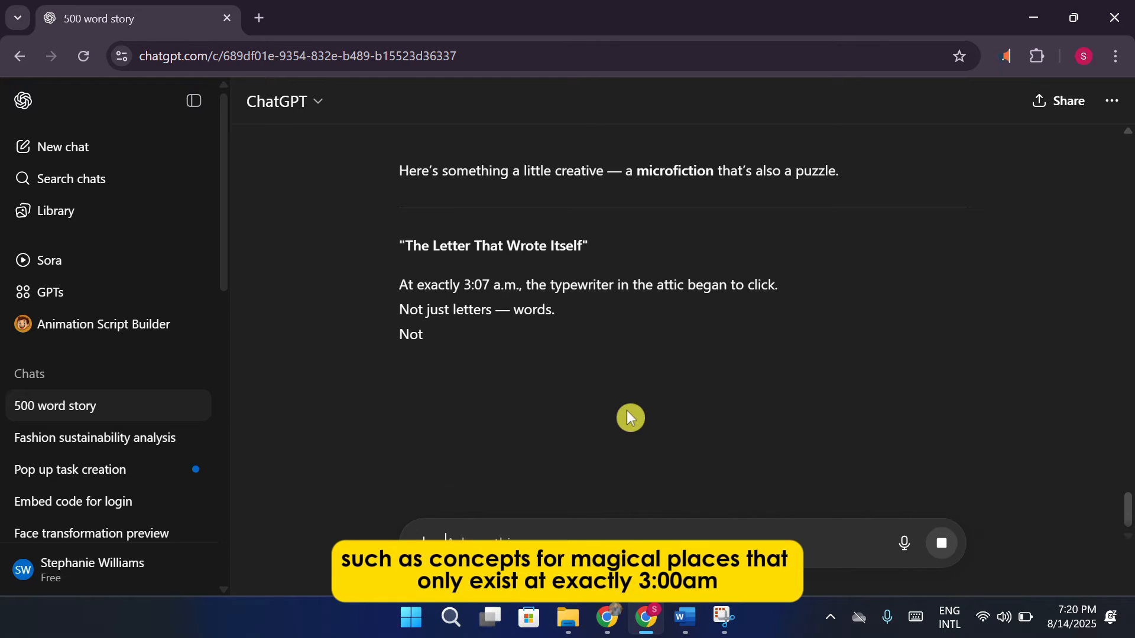
scroll(712, 354, "down", 1)
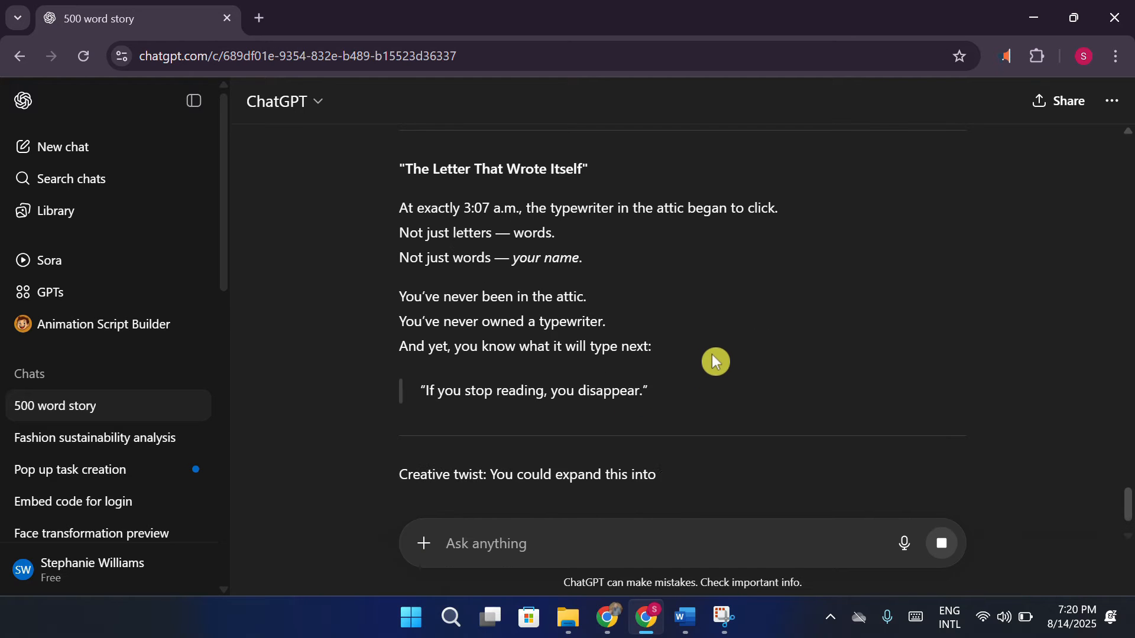
scroll(712, 354, "down", 4)
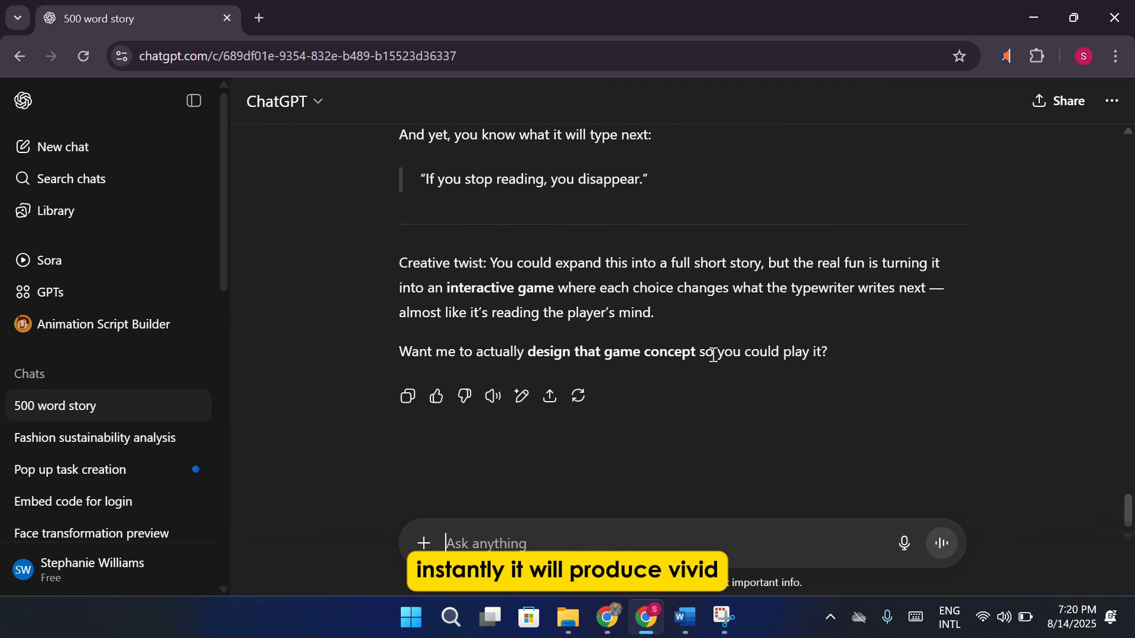
scroll(713, 353, "up", 8)
scroll(713, 354, "down", 8)
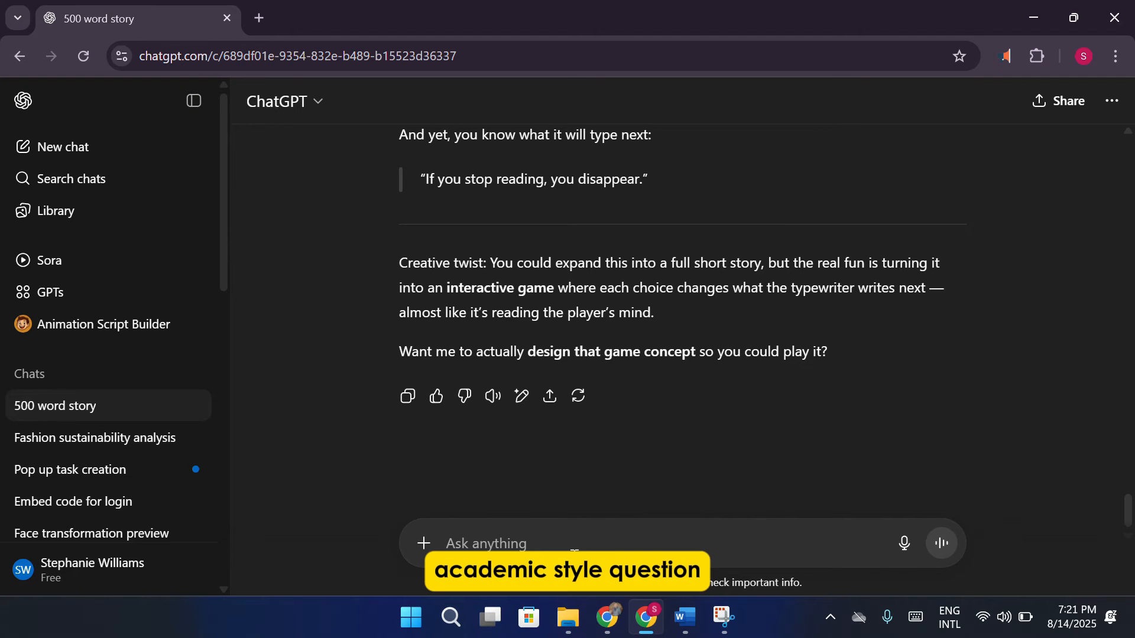
Step: Send the prompt "give me 10 ideas for quantitative research in io pyshce" in the same chat
type("giv")
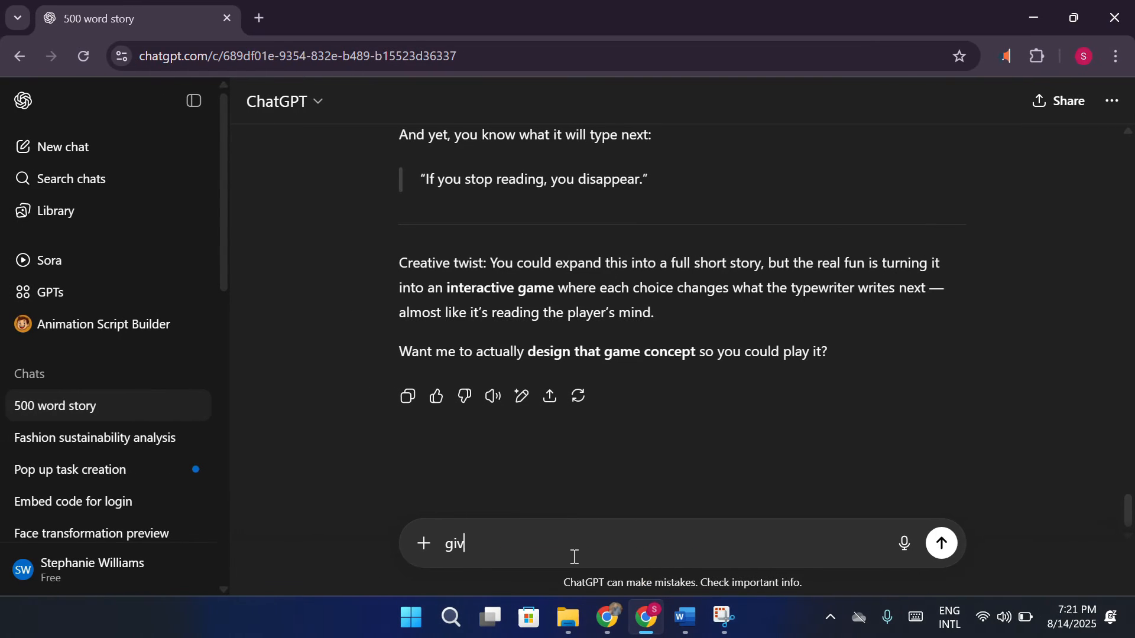
type("e me 1")
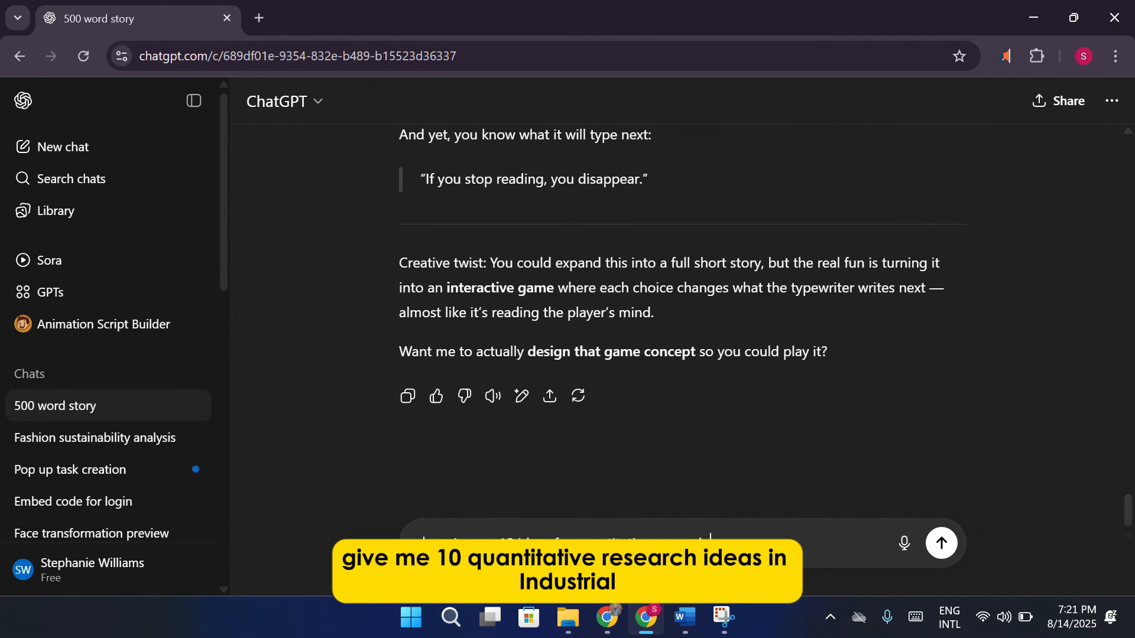
type("in")
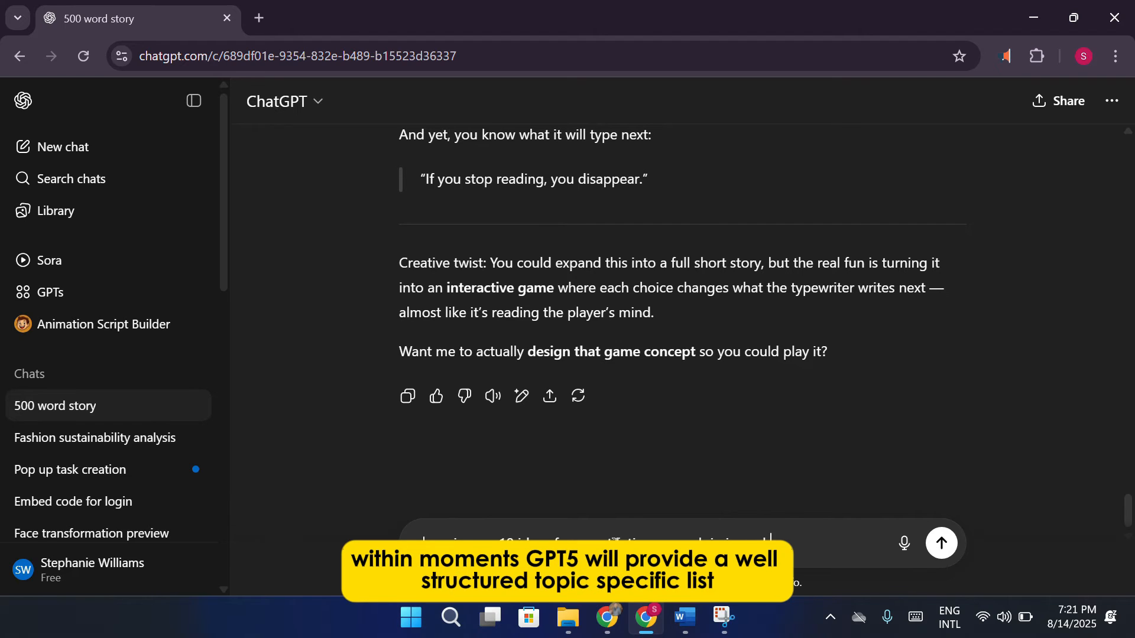
type(" io pyshce")
key("Return")
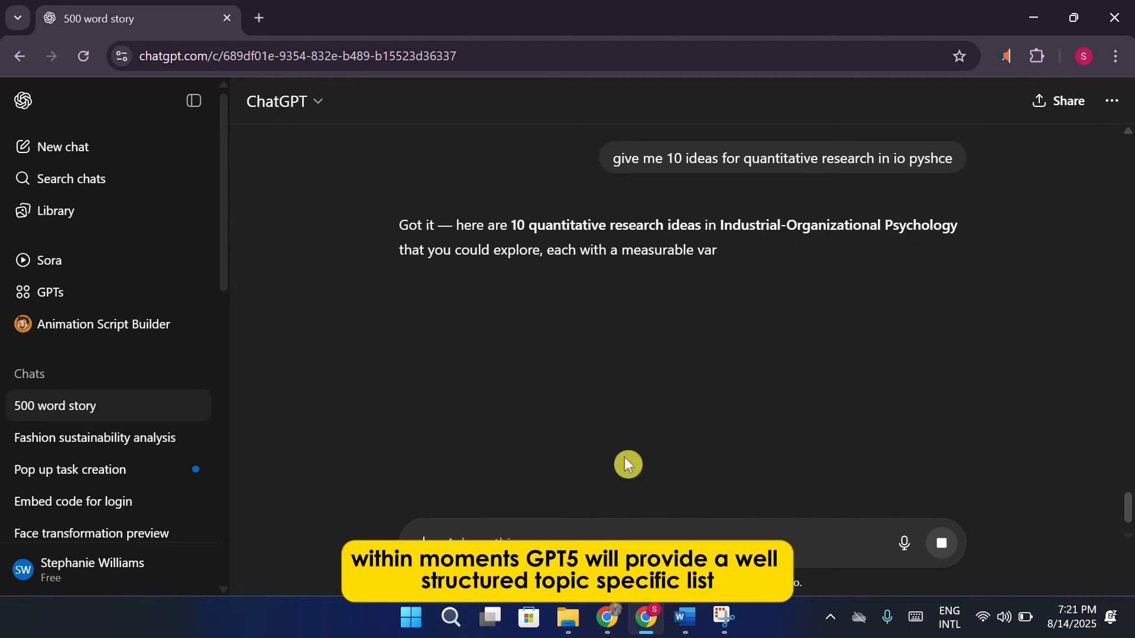
scroll(628, 417, "down", 1)
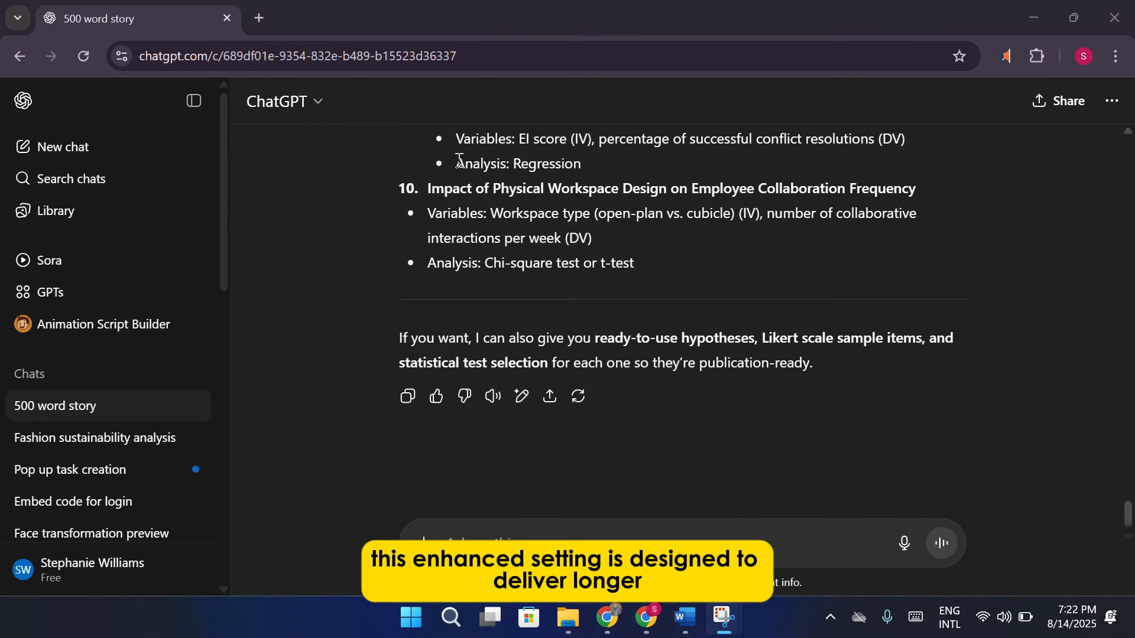
Step: Check which ChatGPT models are available for this chat, keeping the current selection
left_click(319, 103)
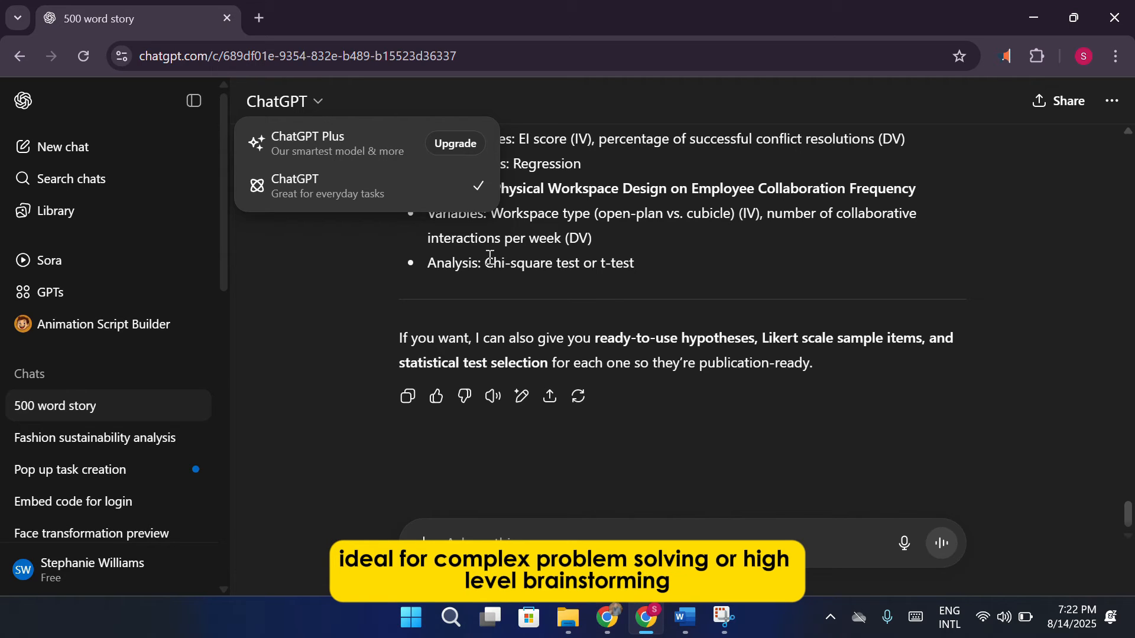
left_click(860, 283)
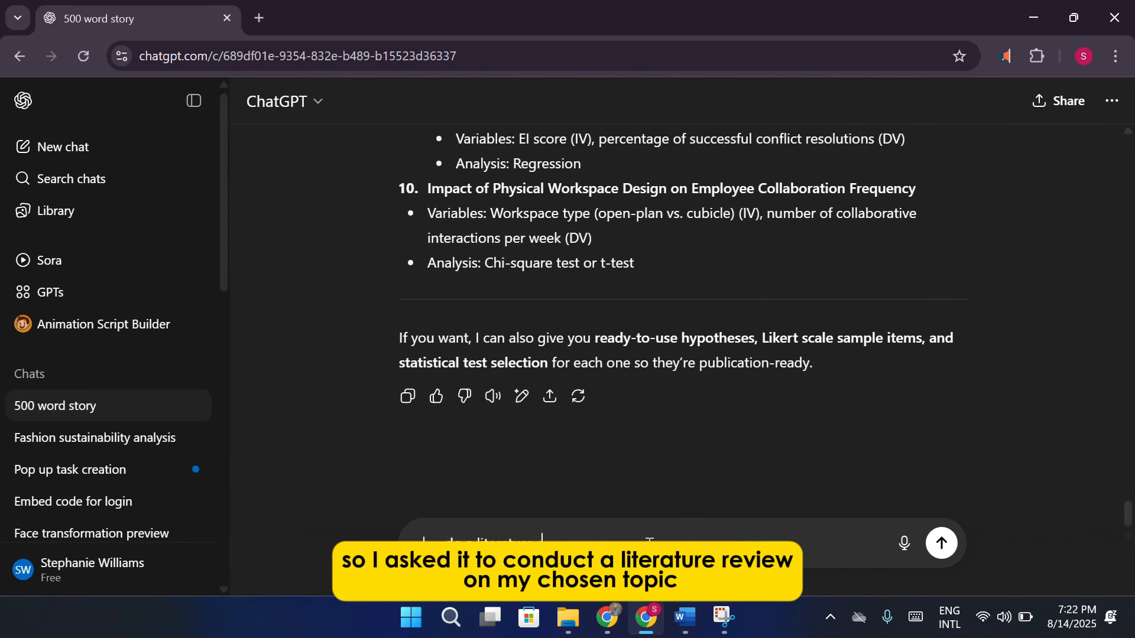
Step: Send "do a literature review on my topic which is job crafting, leader humor and innovative work behaviour" and request a quick answer
type("review which")
key("BackSpace")
key("BackSpace")
key("BackSpace")
key("BackSpace")
key("BackSpace")
type("cov")
type("on my topic which is")
type(" job crafting")
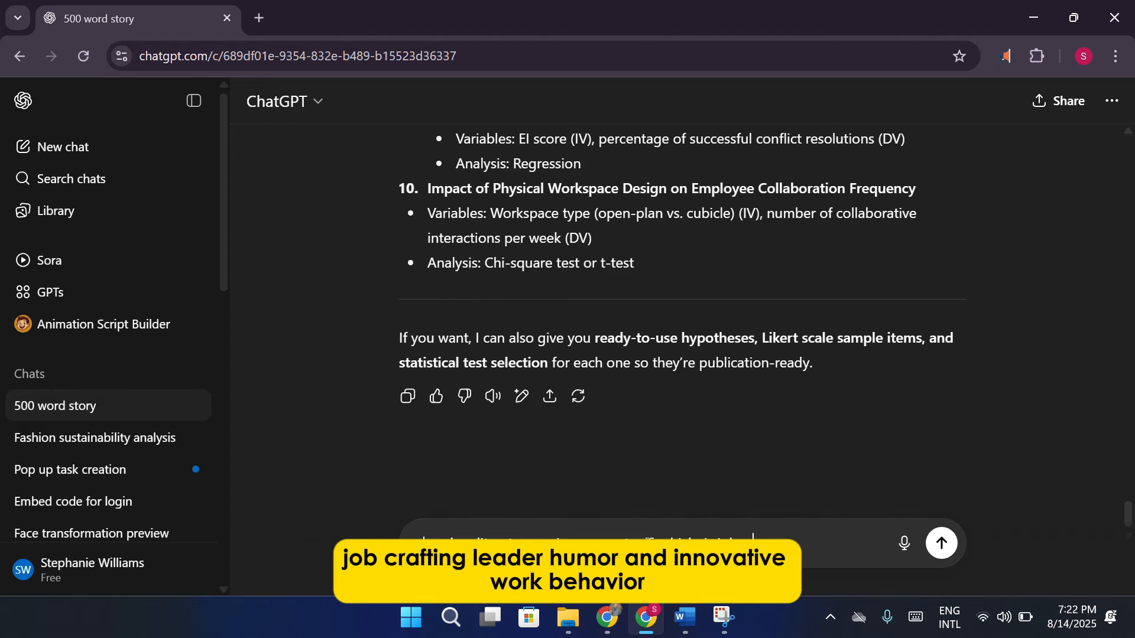
type(", leader humor and innovative work be")
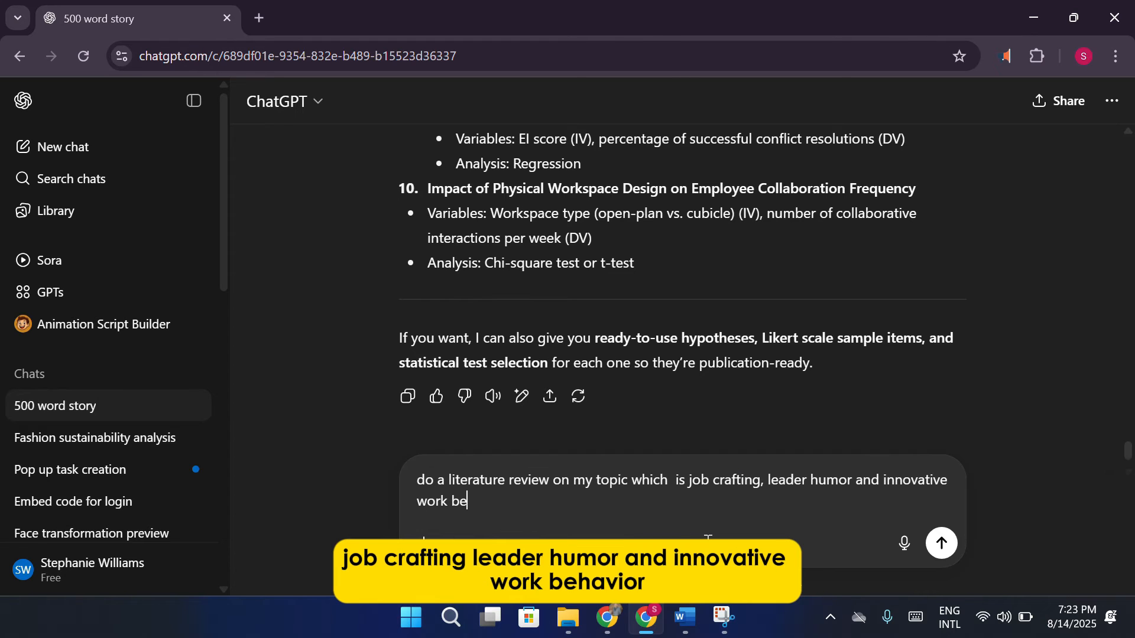
type("haviour")
key("Return")
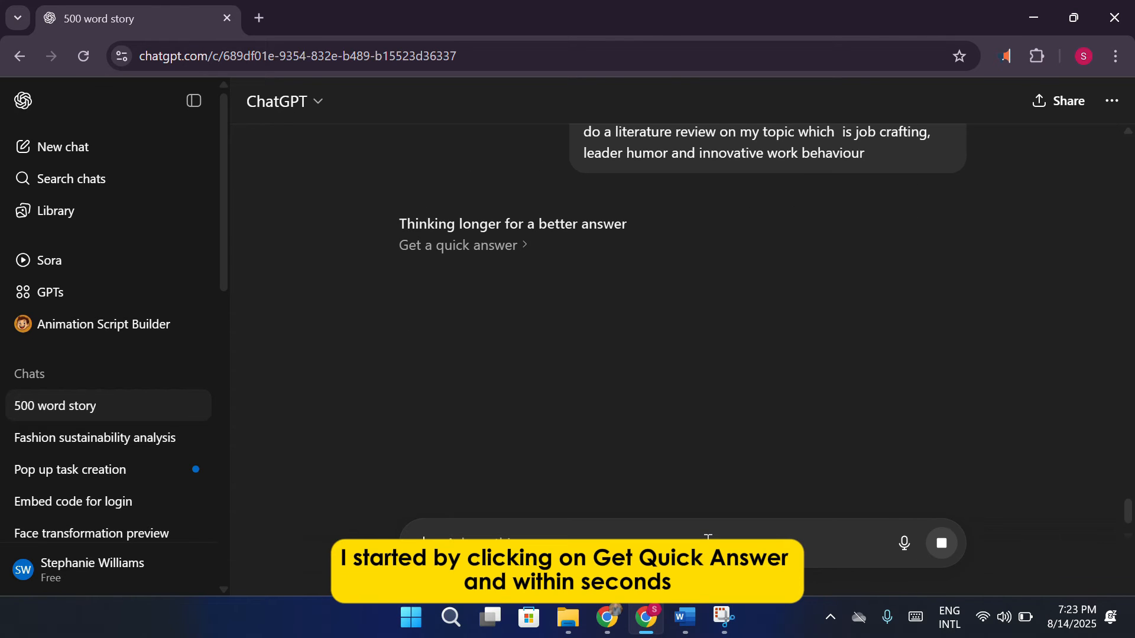
left_click(489, 251)
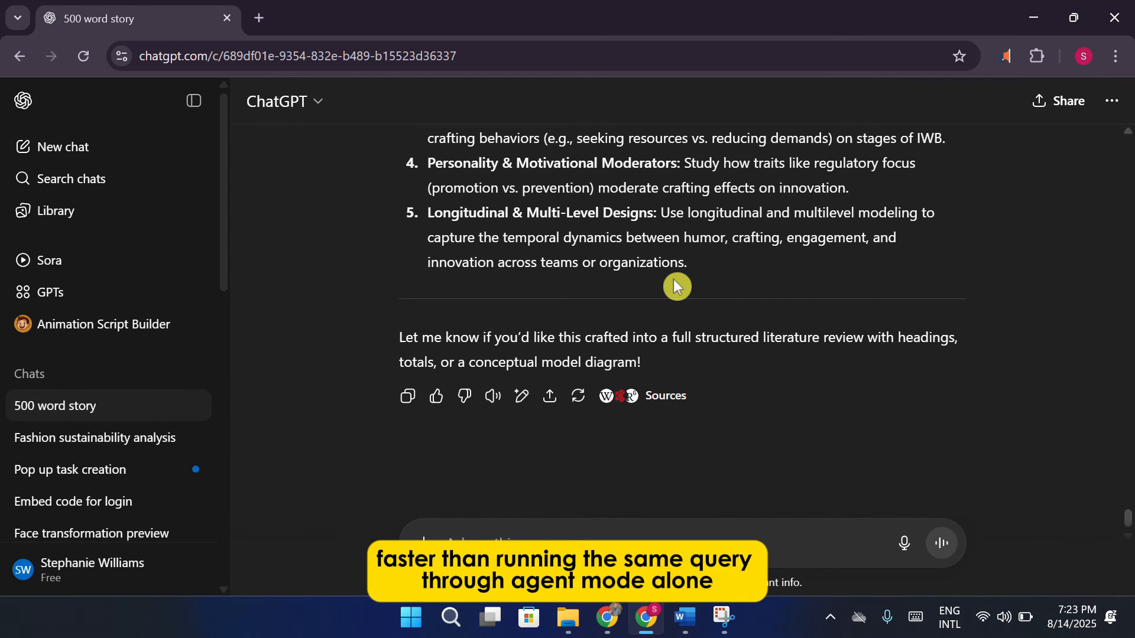
scroll(674, 283, "up", 5)
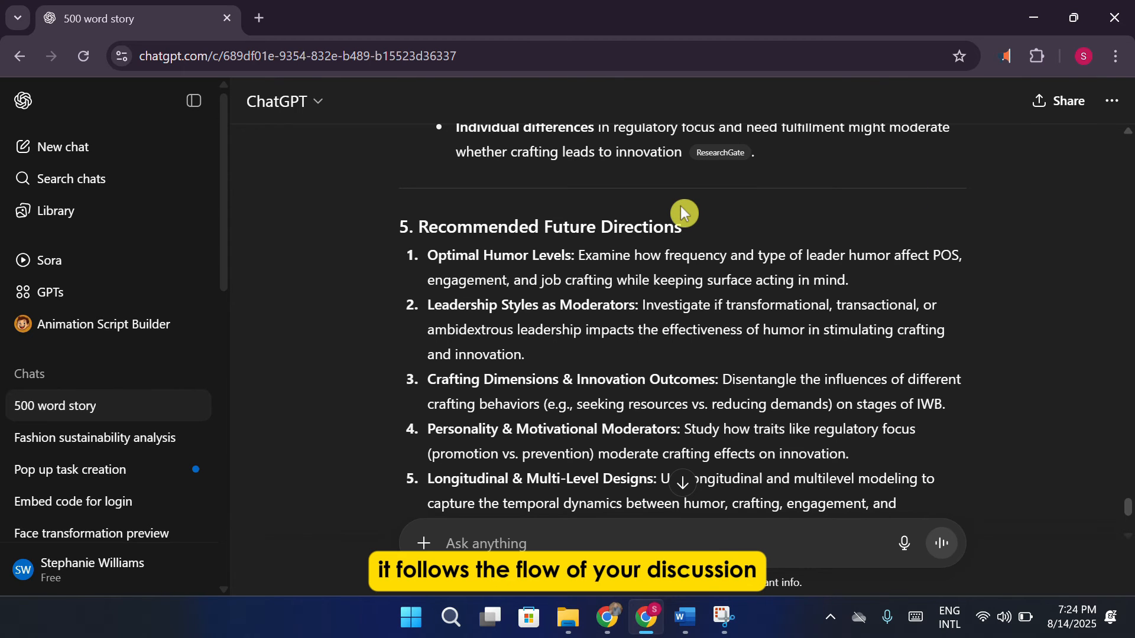
Step: Start a new chat and send the prompt "write a 5000 essay on the evollution of spac sxploration"
left_click(148, 146)
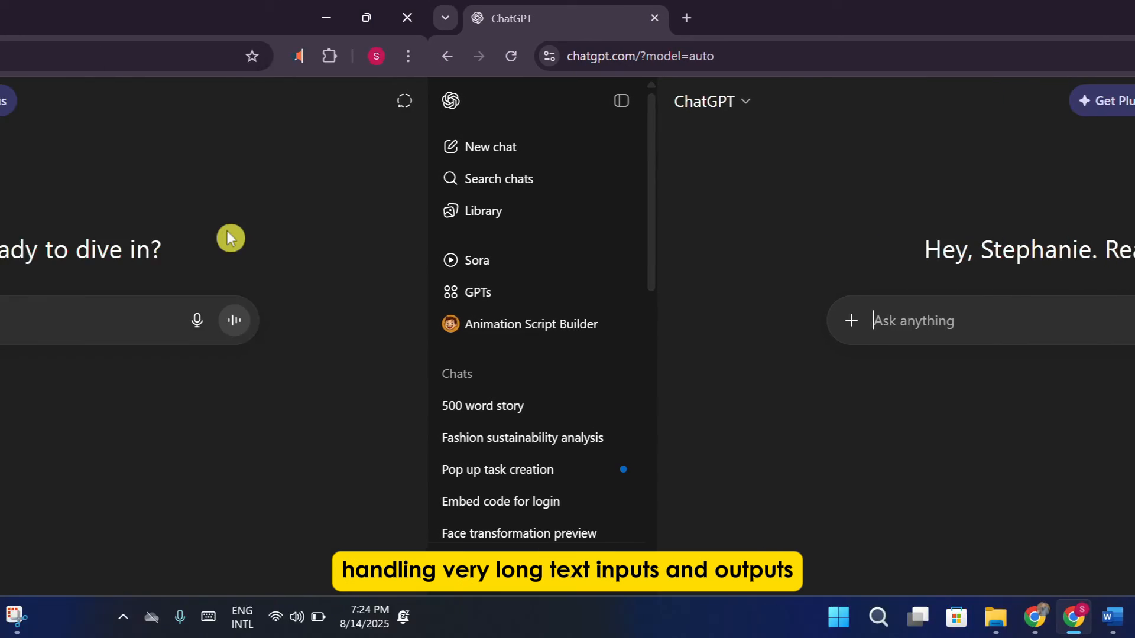
type("write a 5000 eas")
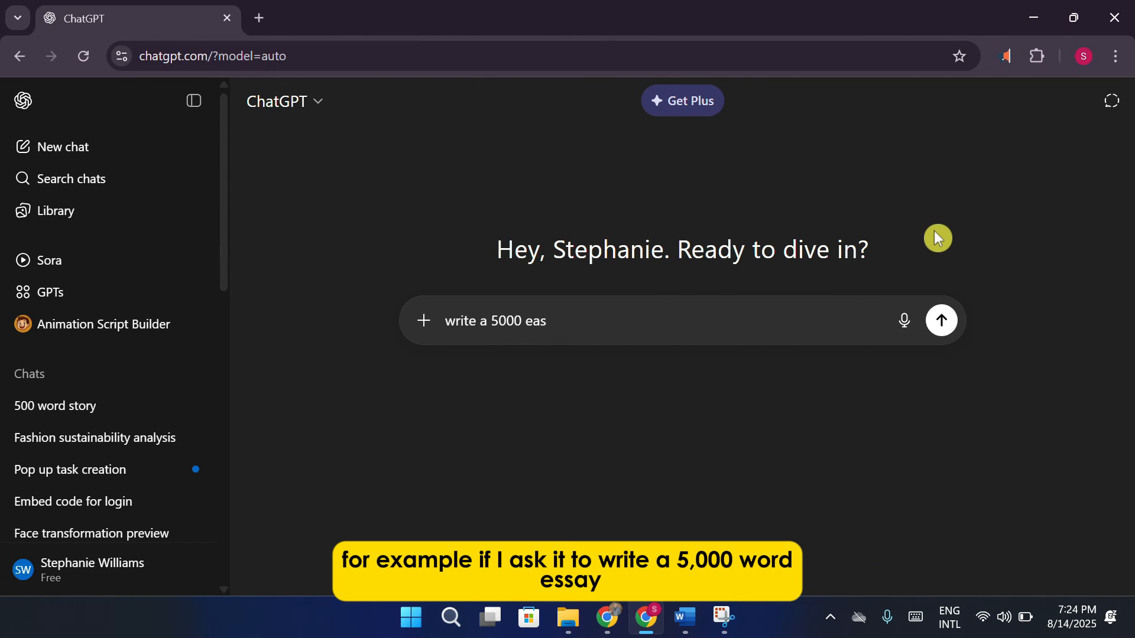
key("BackSpace")
key("BackSpace")
type("ssay on the evollution ")
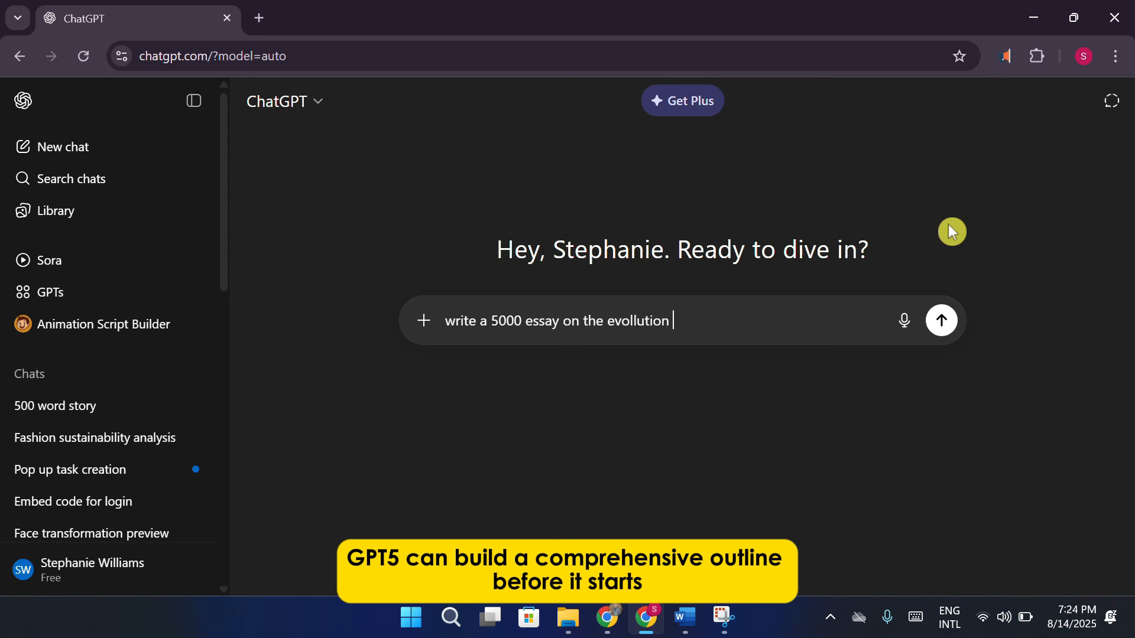
type("of spac sxplorati")
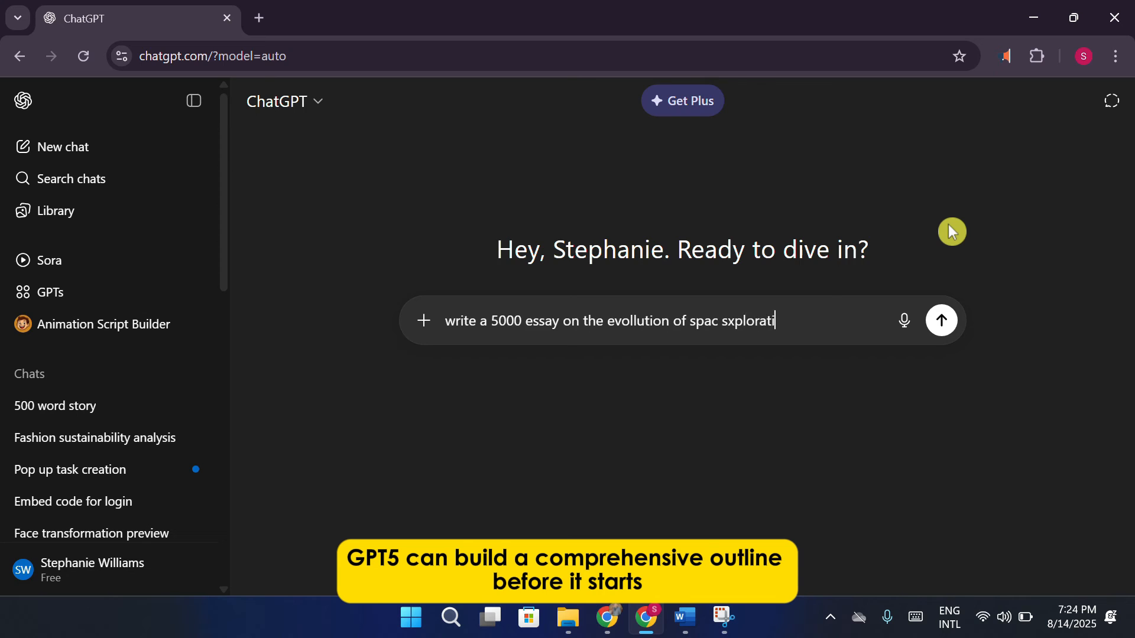
type("on")
key("Return")
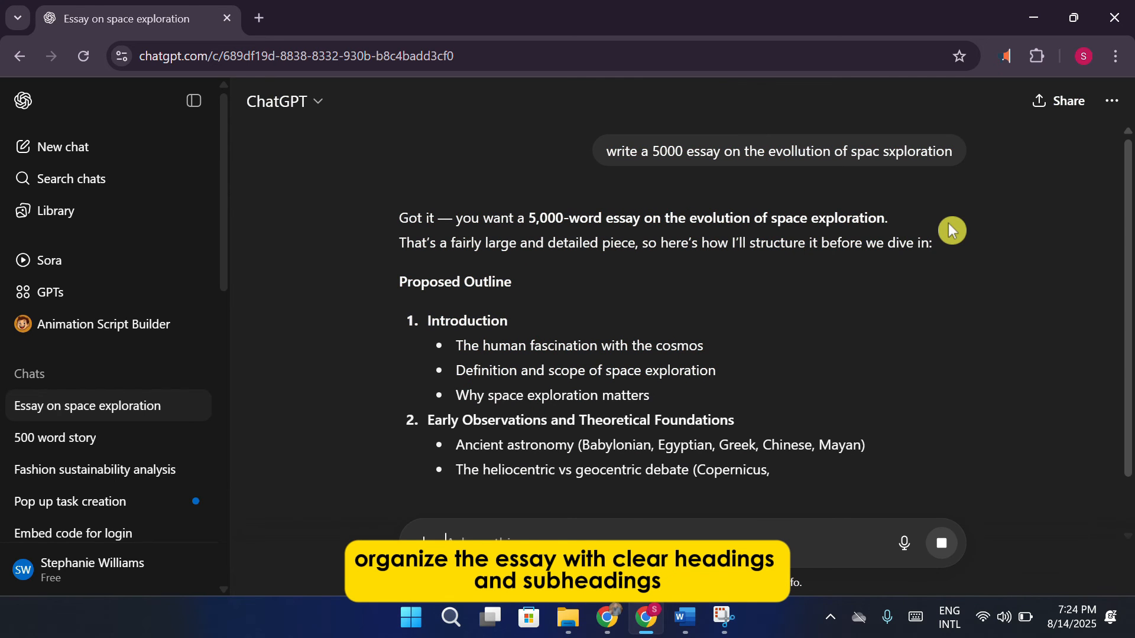
Step: Examine the proposed outline of the space exploration essay from the introduction through the conclusion
scroll(756, 272, "down", 2)
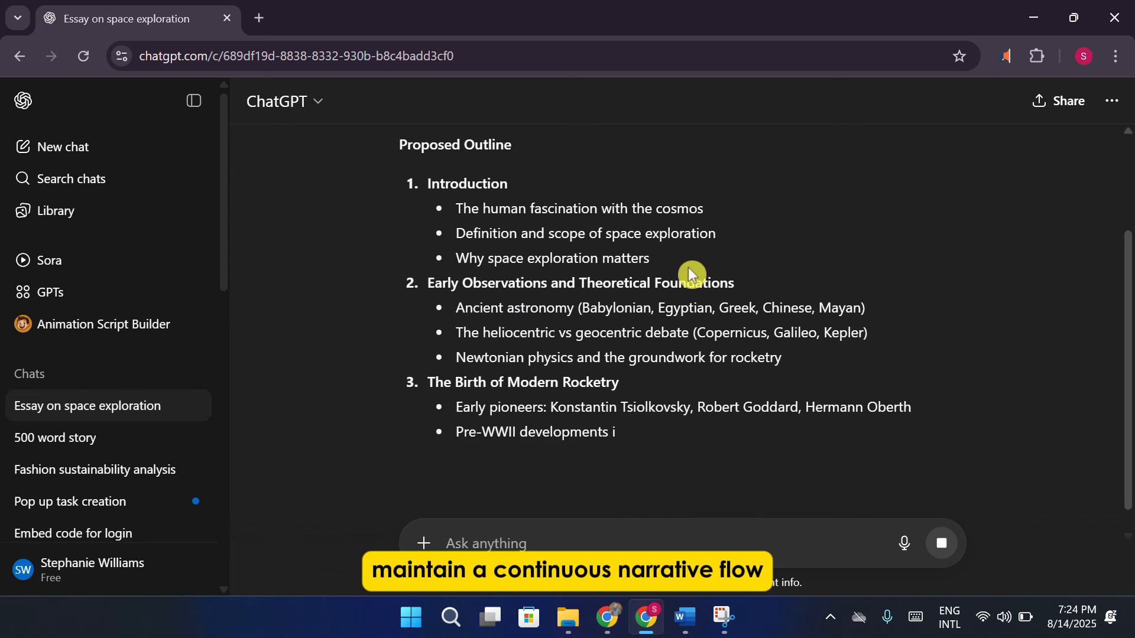
scroll(690, 266, "down", 1)
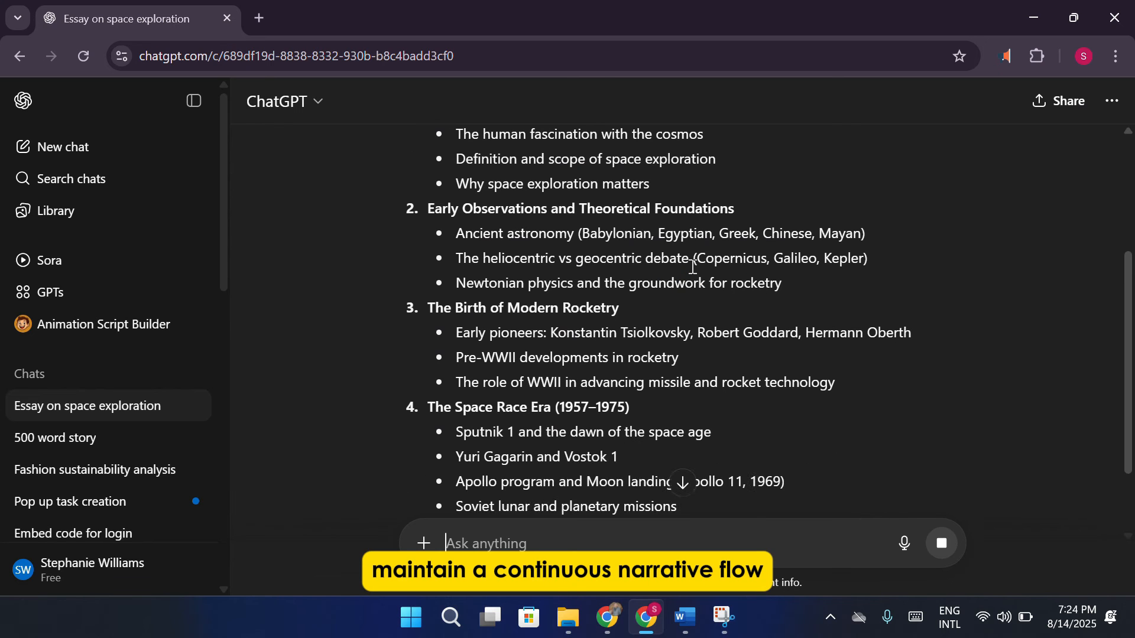
scroll(692, 267, "down", 3)
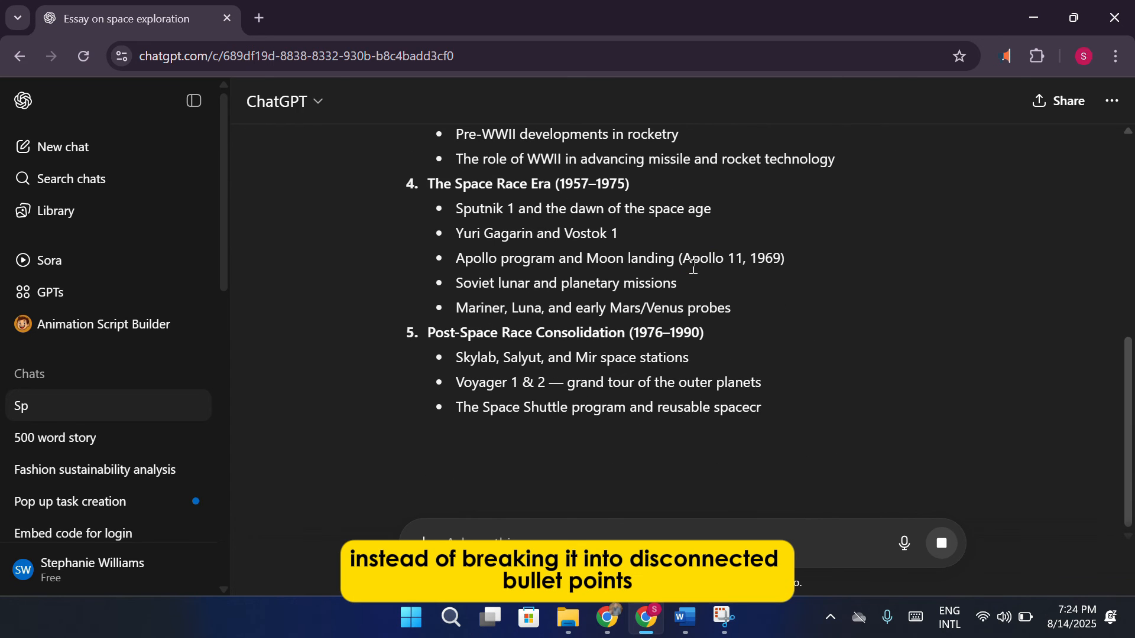
scroll(905, 248, "up", 6)
scroll(788, 407, "down", 5)
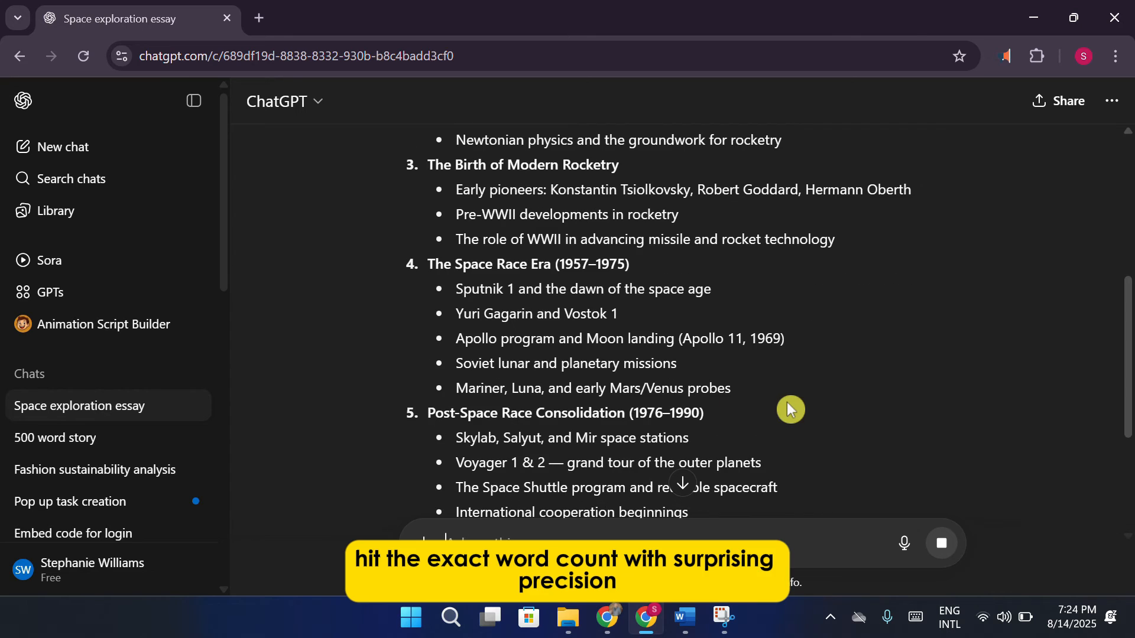
scroll(721, 336, "down", 2)
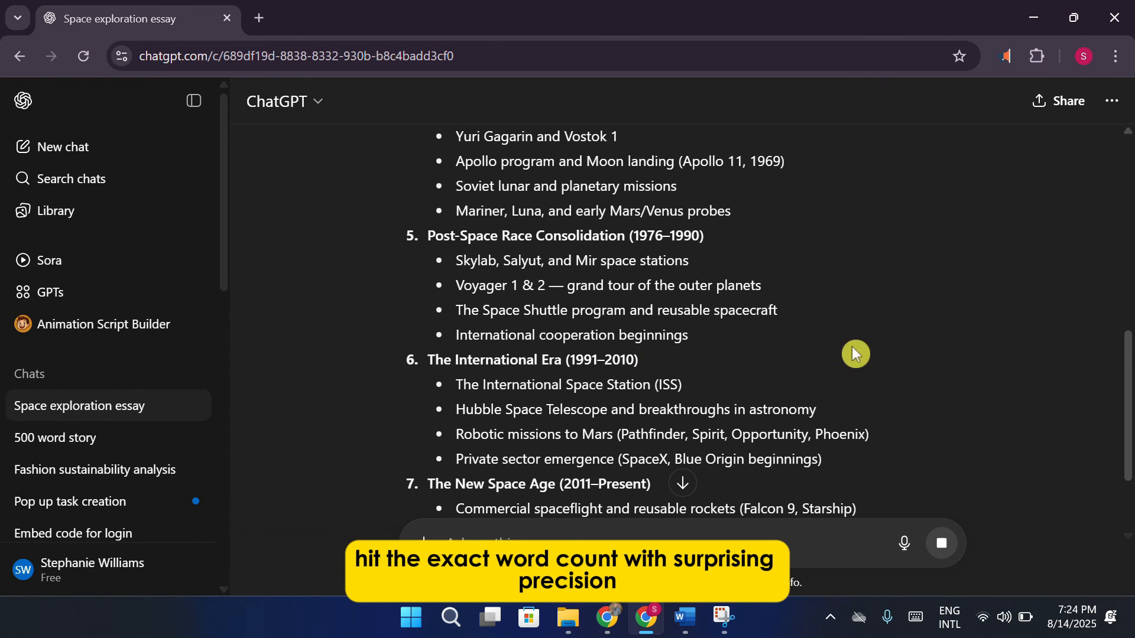
scroll(746, 334, "down", 5)
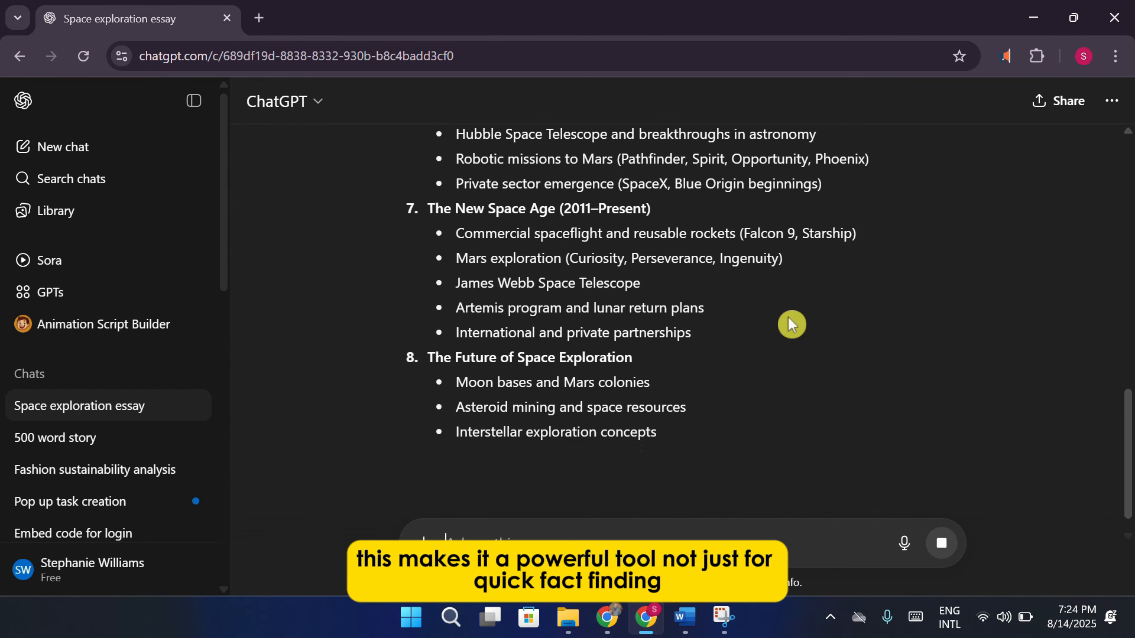
scroll(789, 323, "down", 1)
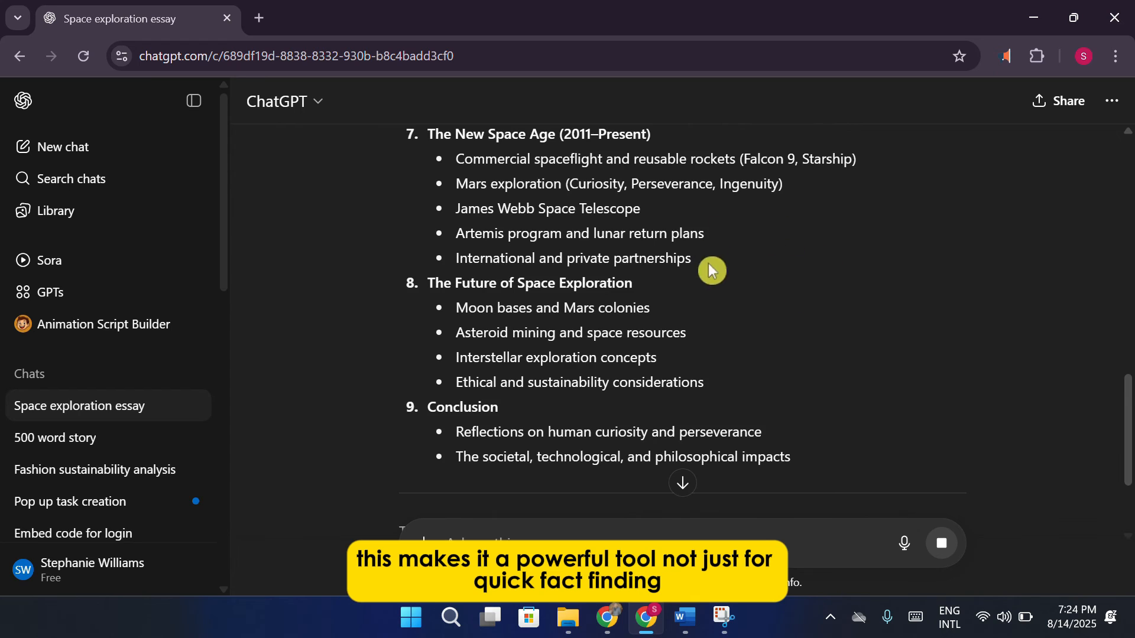
scroll(708, 264, "down", 4)
scroll(697, 296, "down", 1)
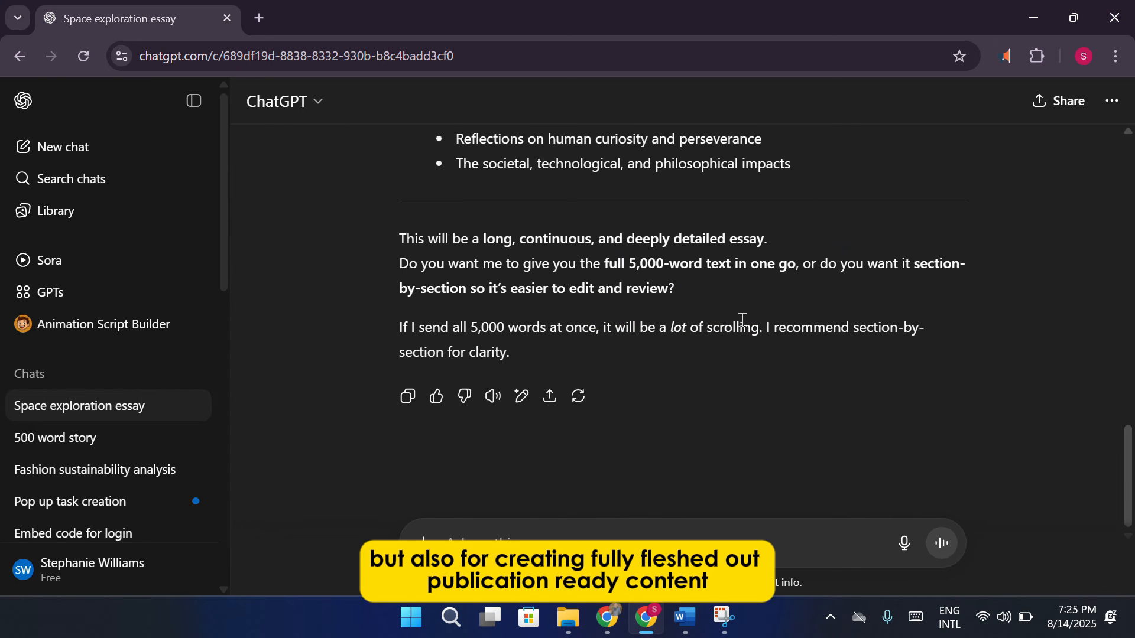
type("yes")
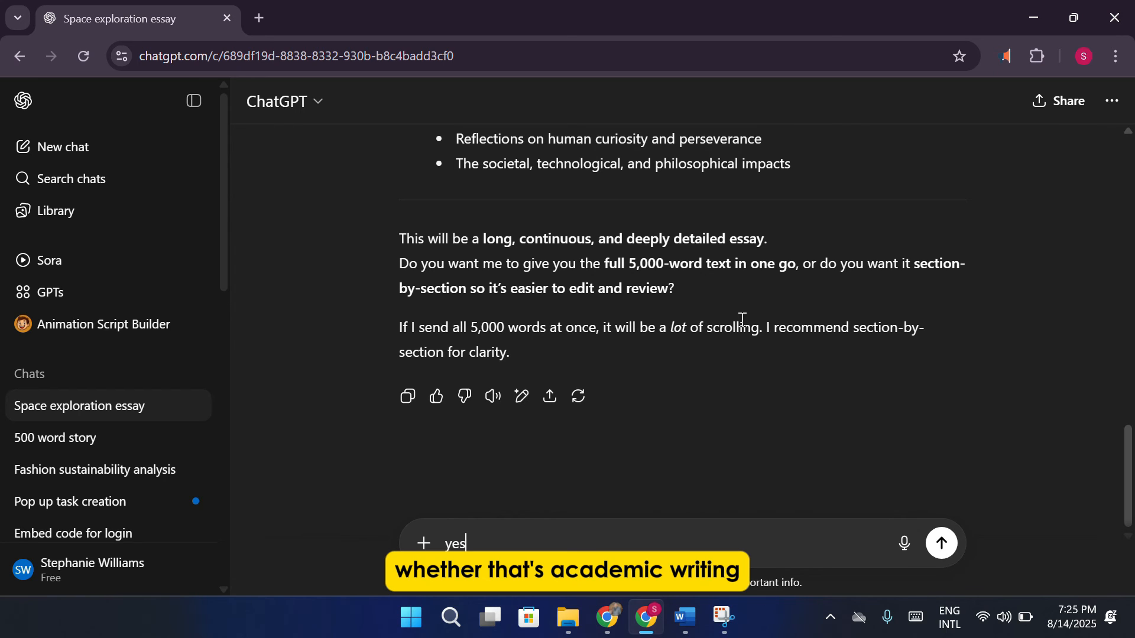
key("BackSpace")
key("BackSpace")
key("BackSpace")
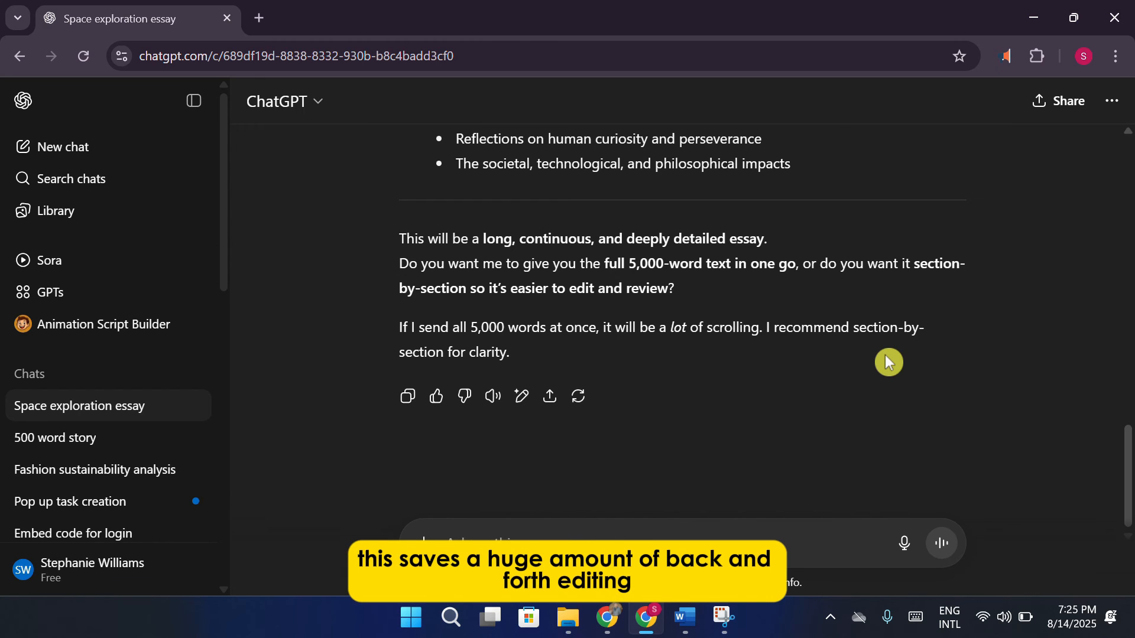
Step: Reply to the essay outline with "start from ancient astronomy and carry forward chronology"
type("star")
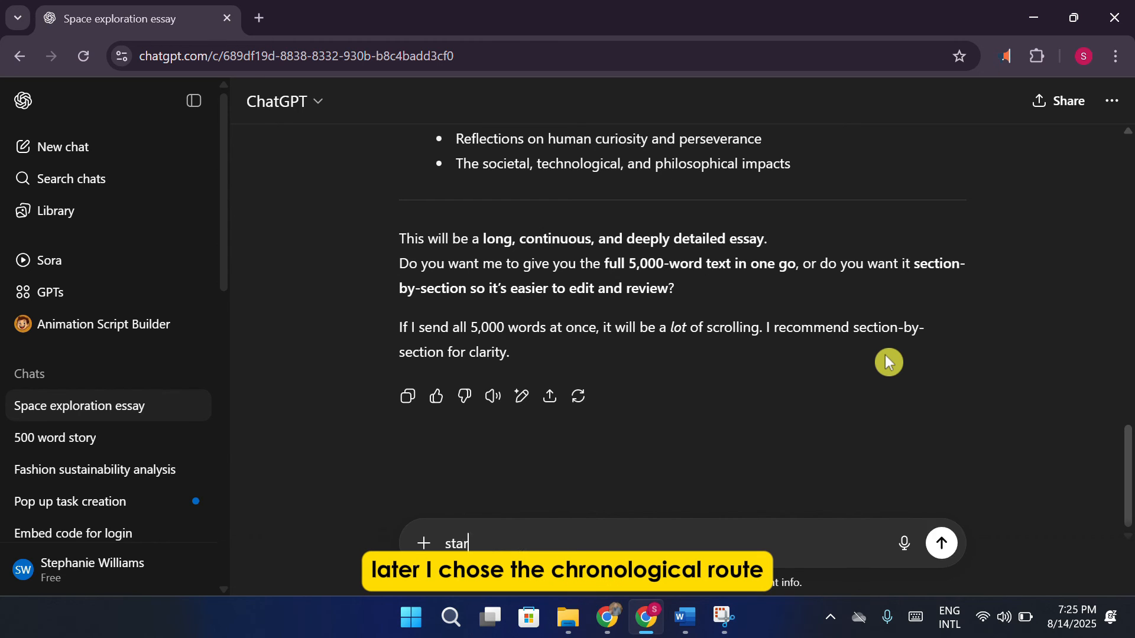
type("t from ancient")
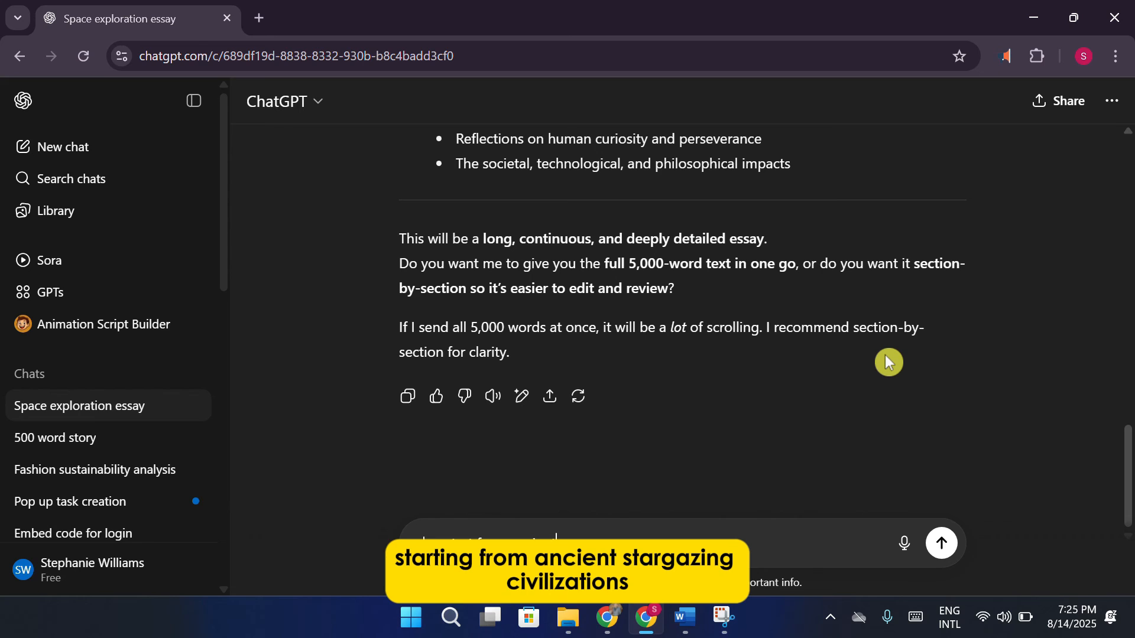
type(" astron")
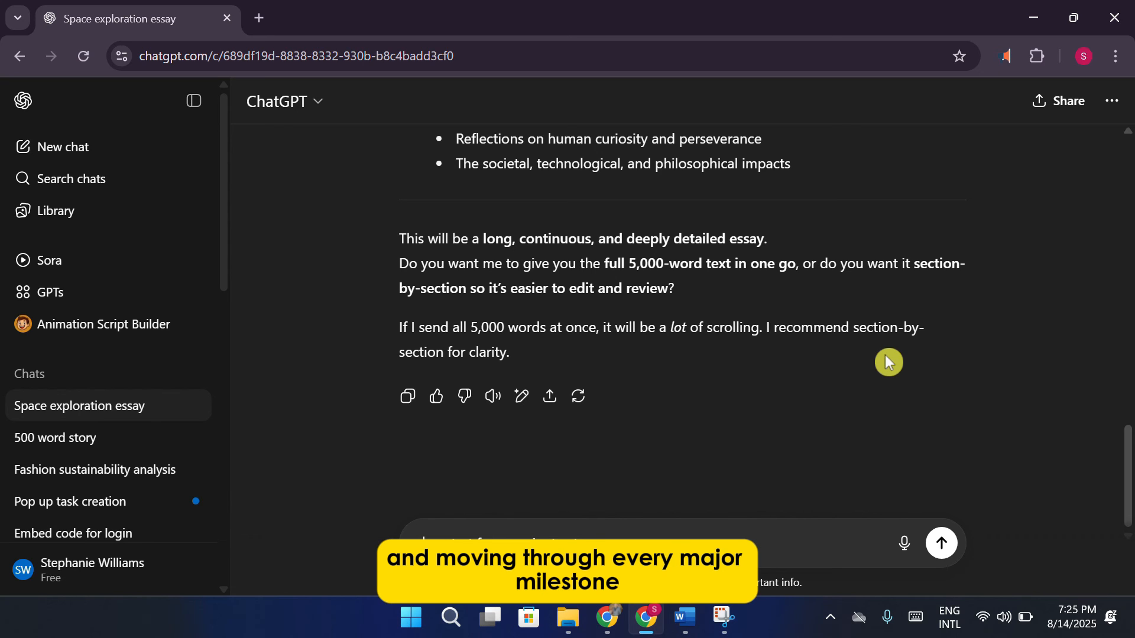
type("omy and carr")
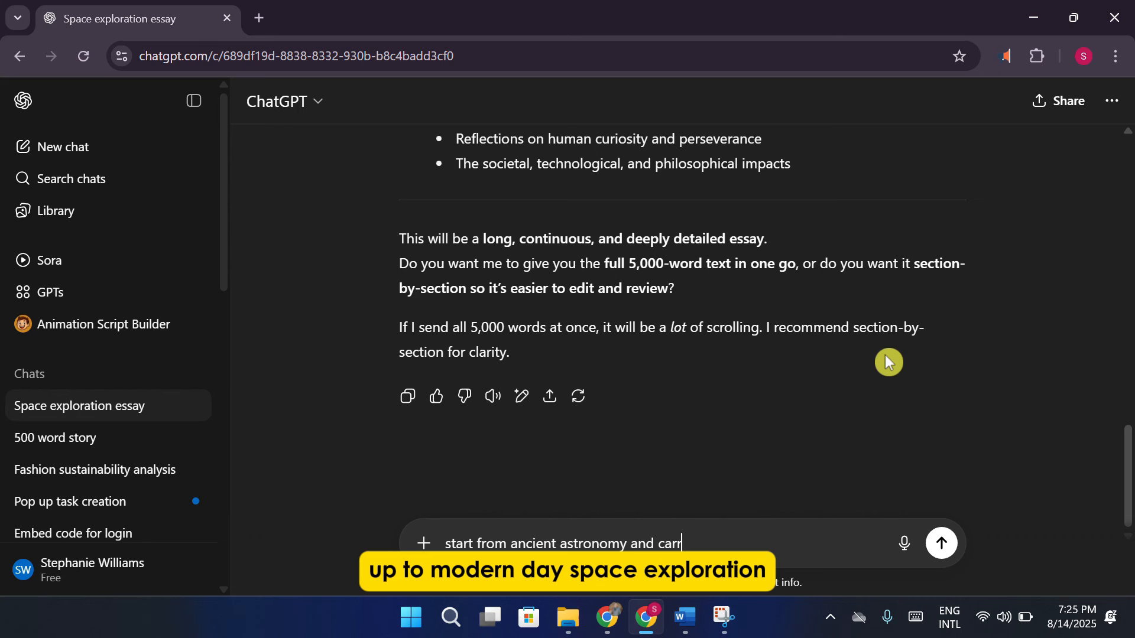
type("y forward")
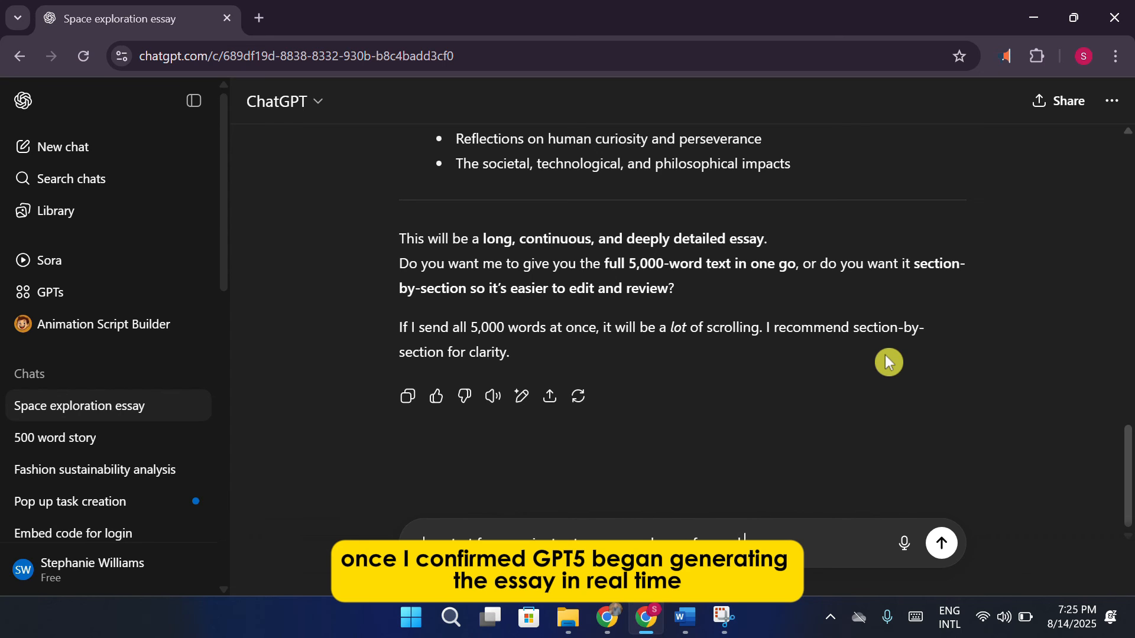
type(" chronology")
key("Return")
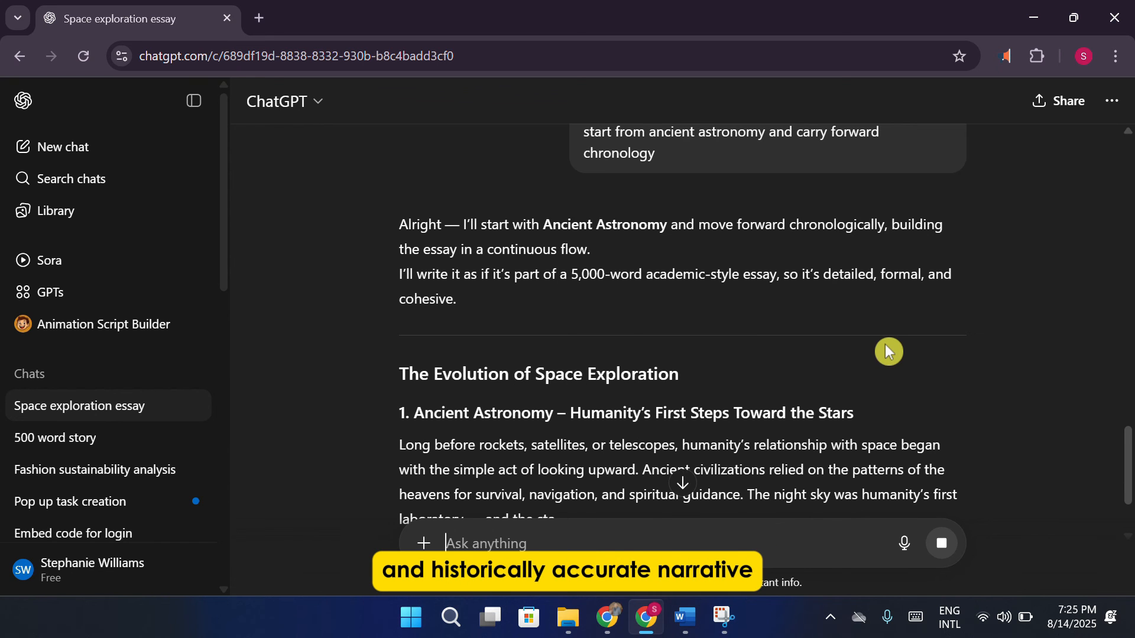
Step: Read the generated space exploration essay from the ancient astronomy section through the closing question about continuing
scroll(884, 355, "down", 1)
scroll(768, 242, "down", 2)
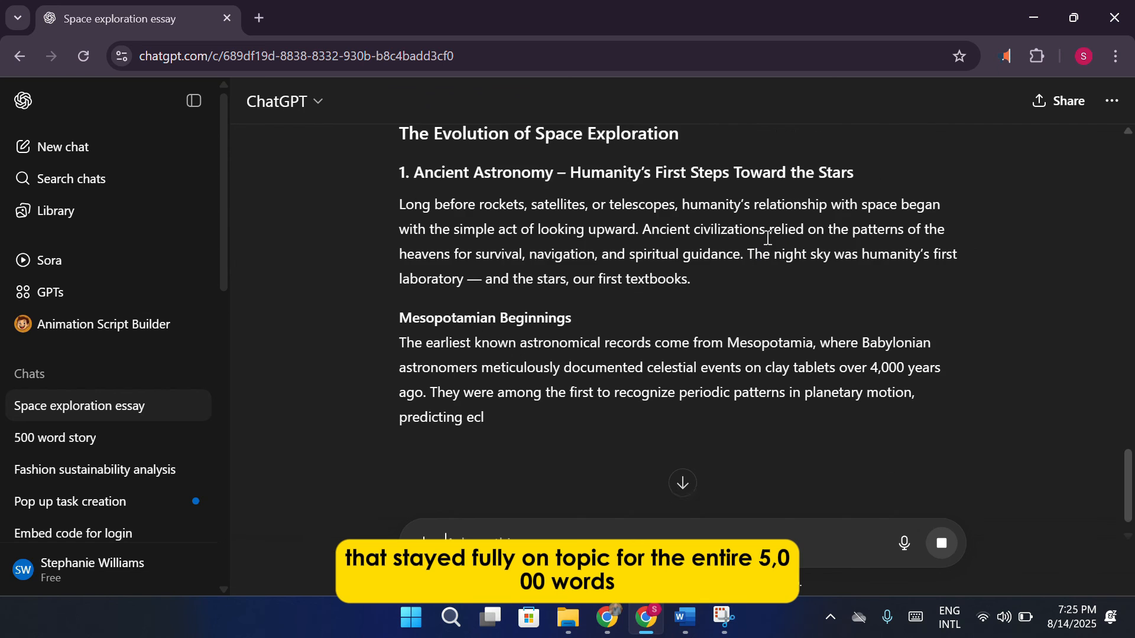
scroll(768, 239, "down", 1)
scroll(768, 237, "down", 2)
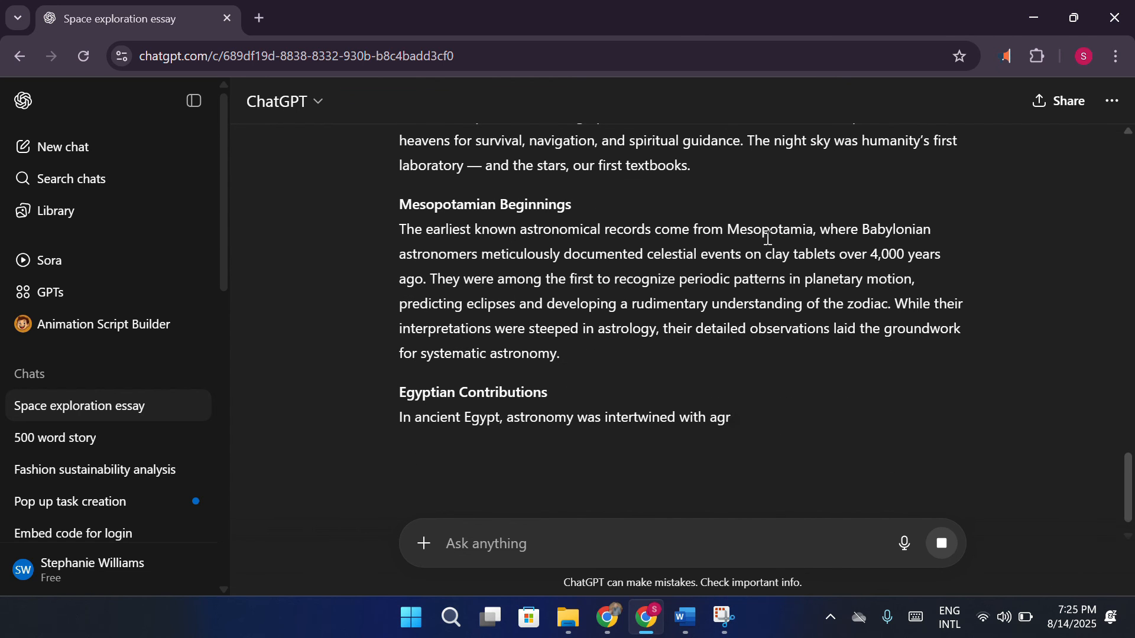
scroll(768, 238, "down", 1)
scroll(760, 238, "down", 1)
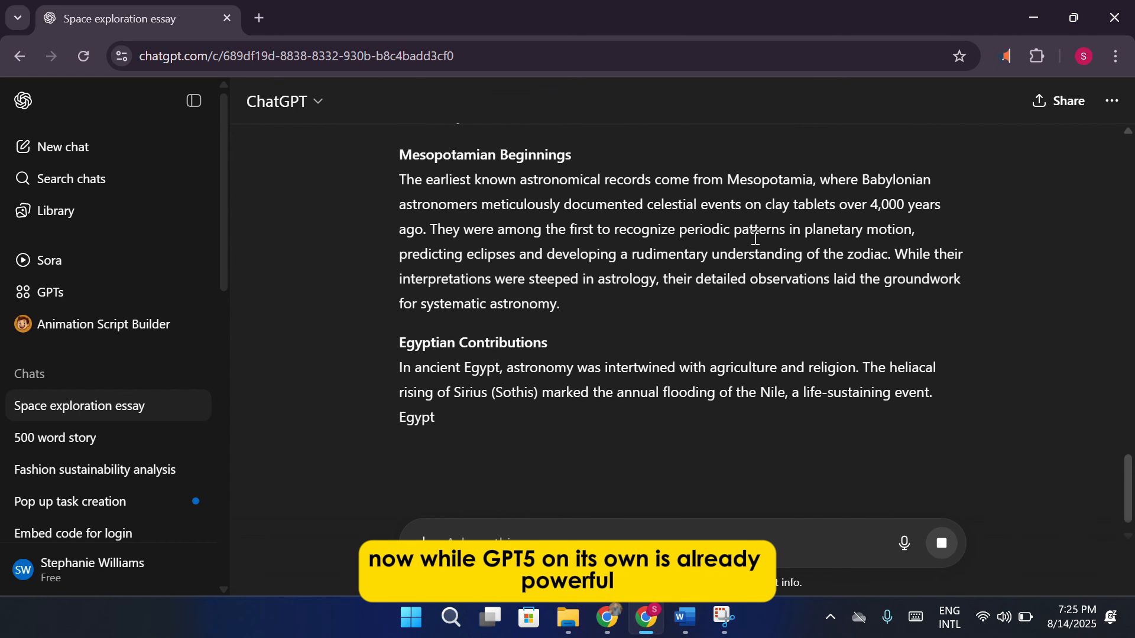
scroll(757, 243, "down", 1)
scroll(762, 260, "down", 1)
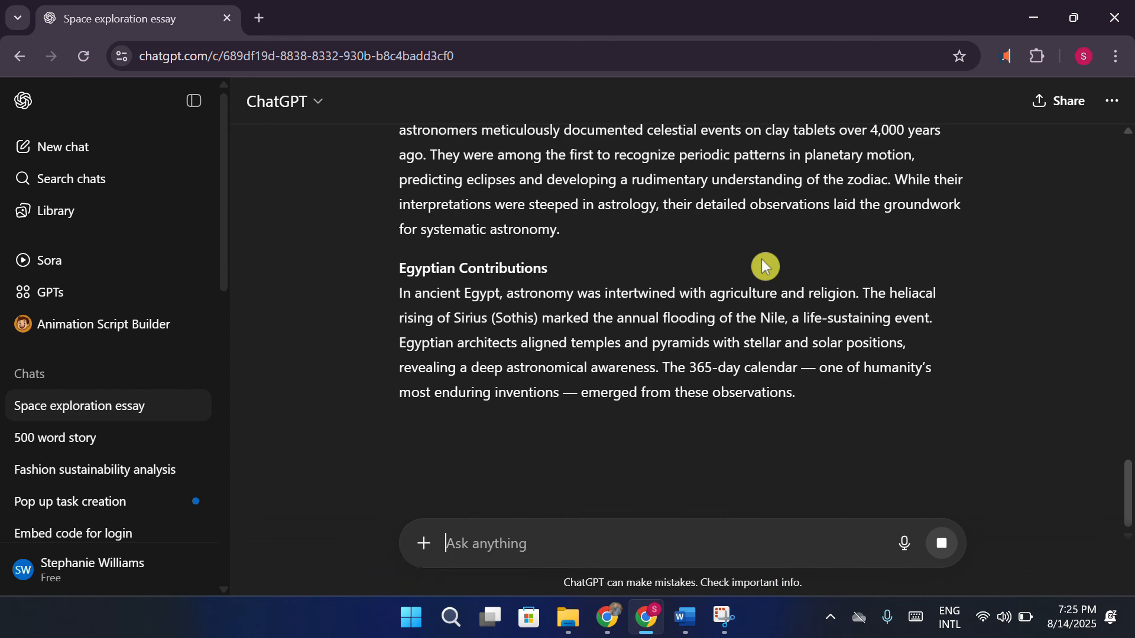
scroll(762, 260, "down", 2)
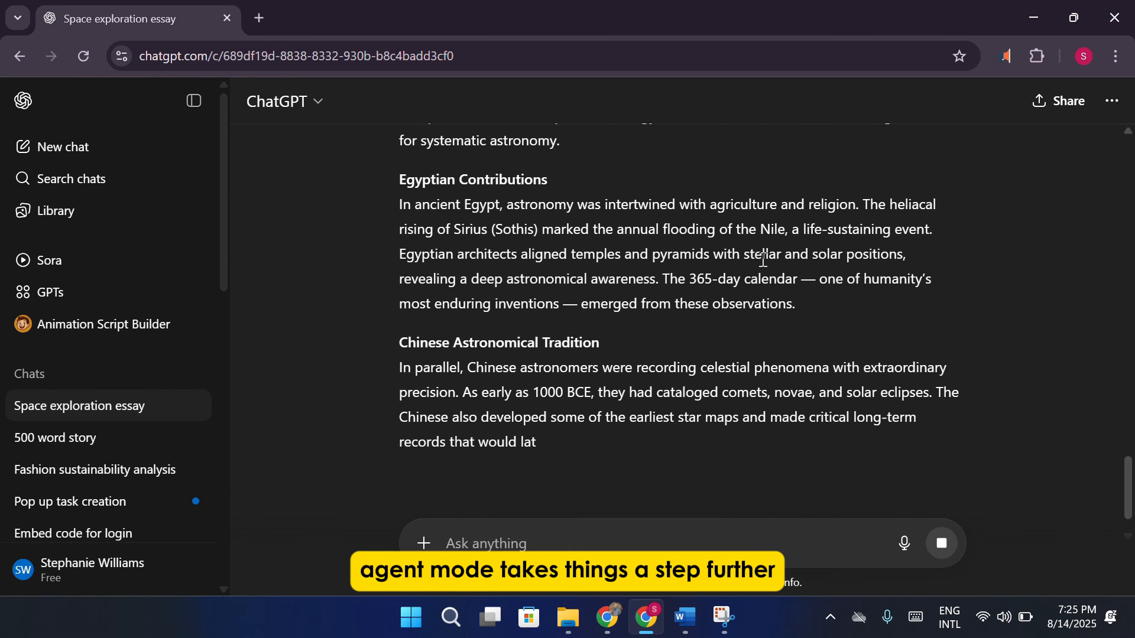
scroll(763, 260, "down", 1)
scroll(762, 260, "down", 1)
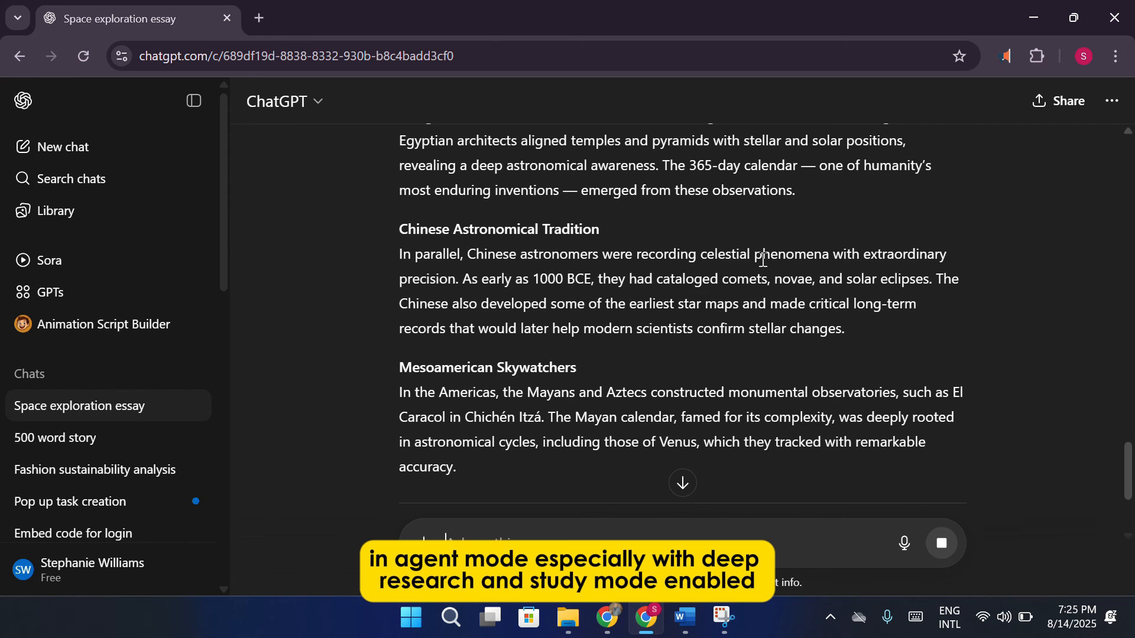
scroll(762, 260, "down", 3)
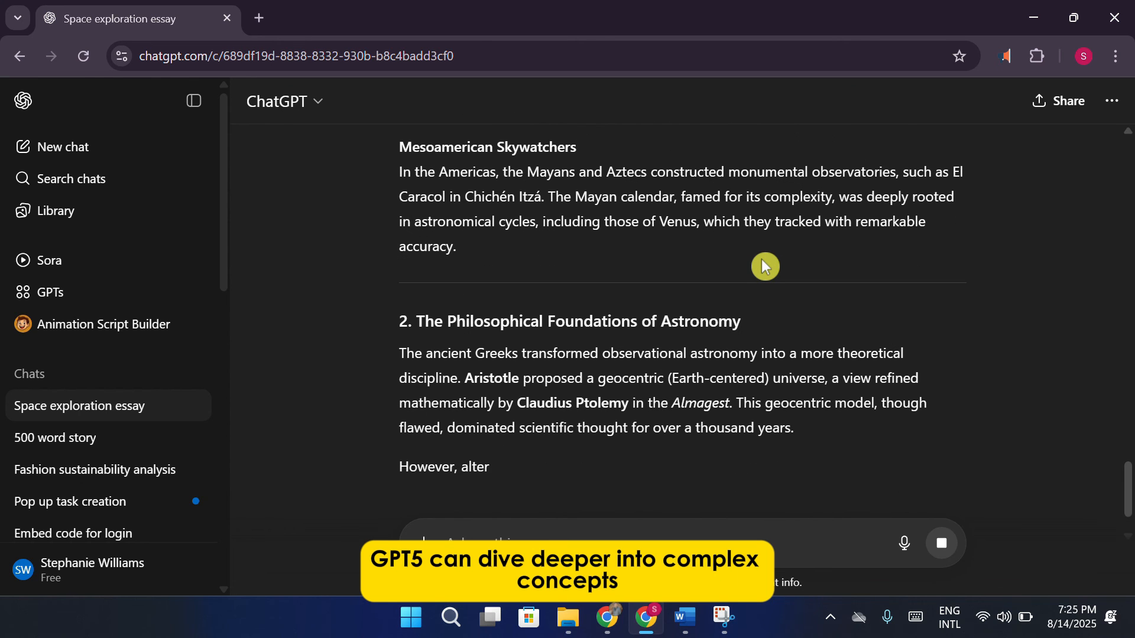
scroll(762, 265, "down", 1)
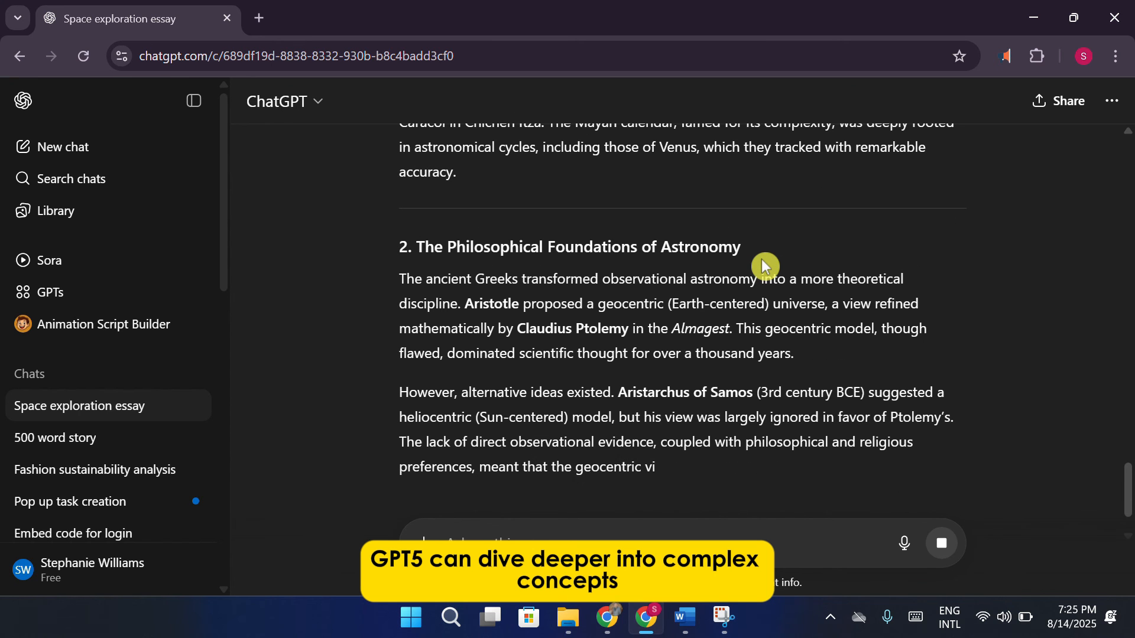
scroll(761, 263, "down", 3)
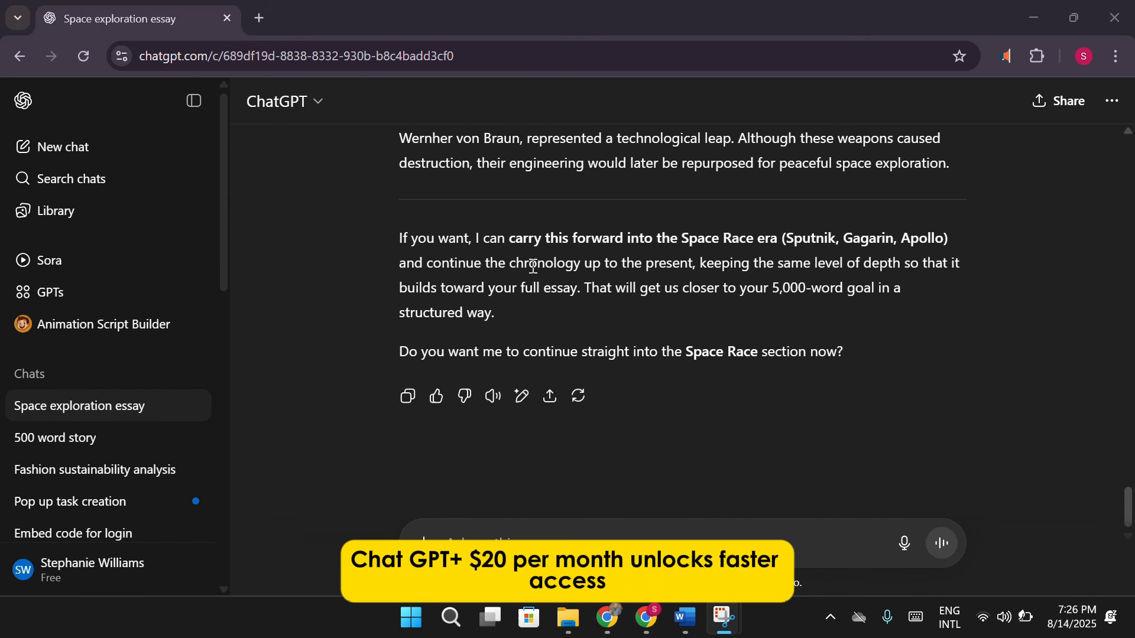
scroll(532, 266, "up", 2)
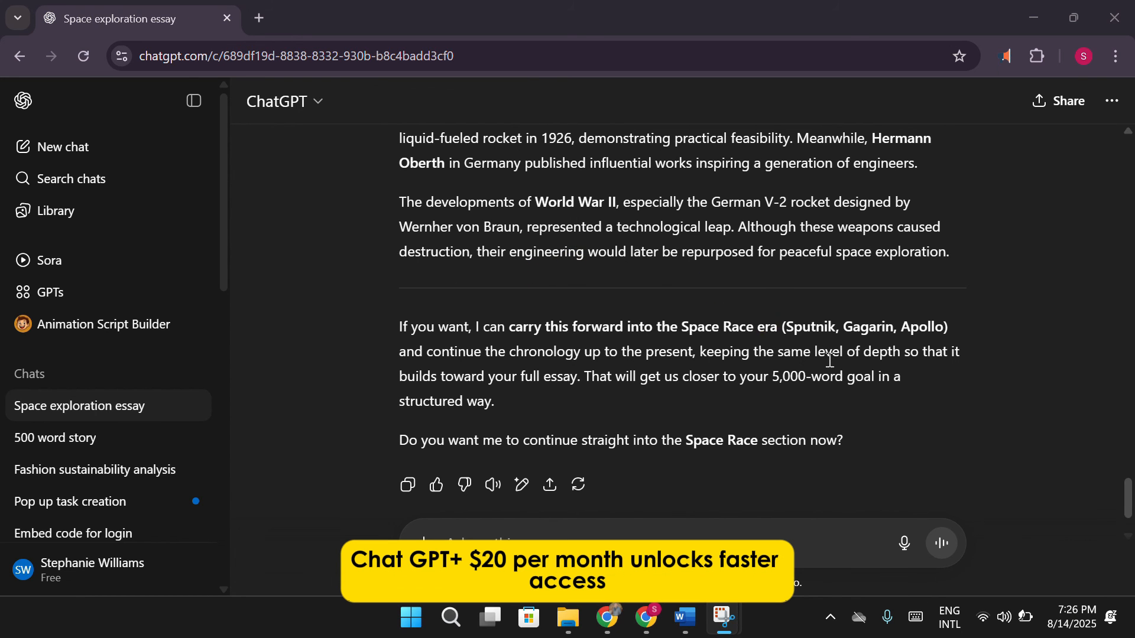
scroll(829, 360, "down", 2)
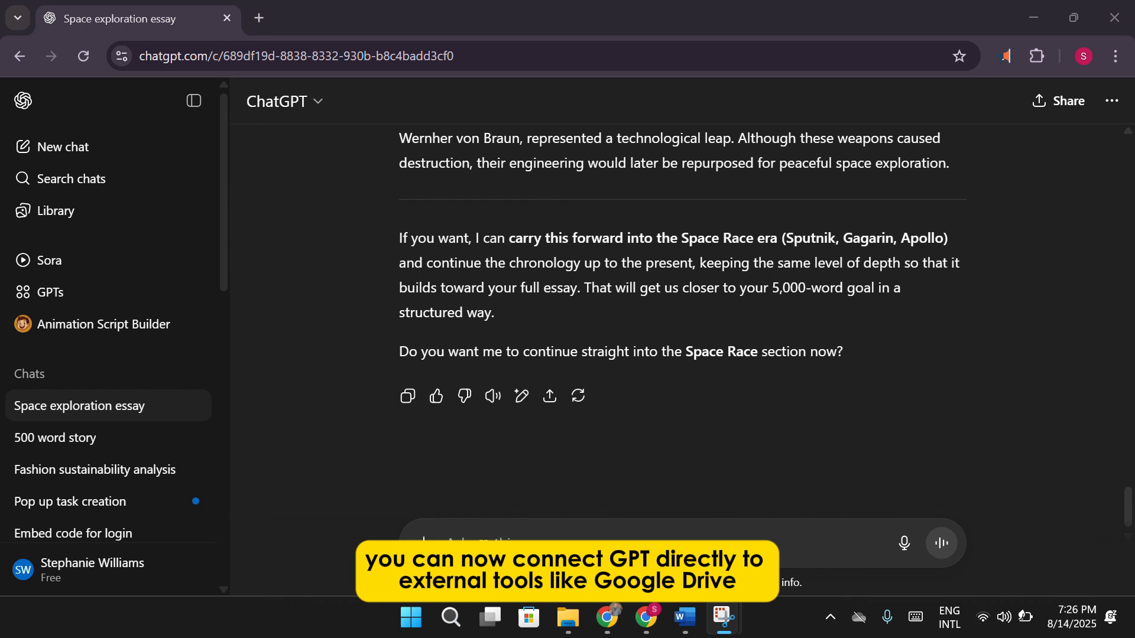
Step: Check the additional tools and cloud storage connectors available for a message, close the list unchanged, and minimize the browser window
left_click(423, 540)
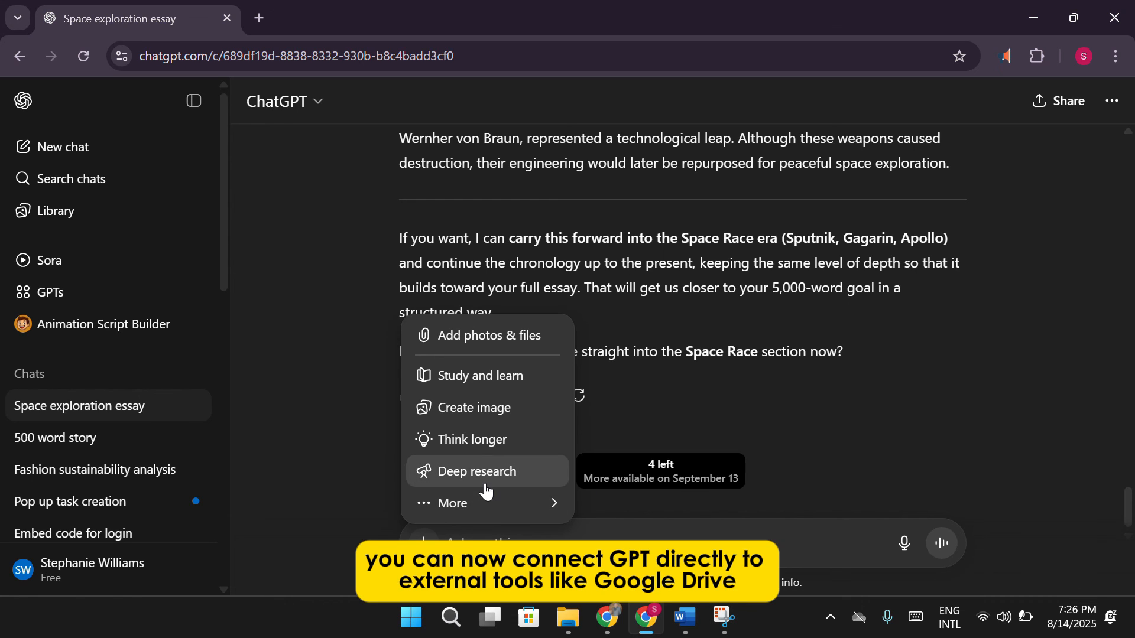
left_click(498, 502)
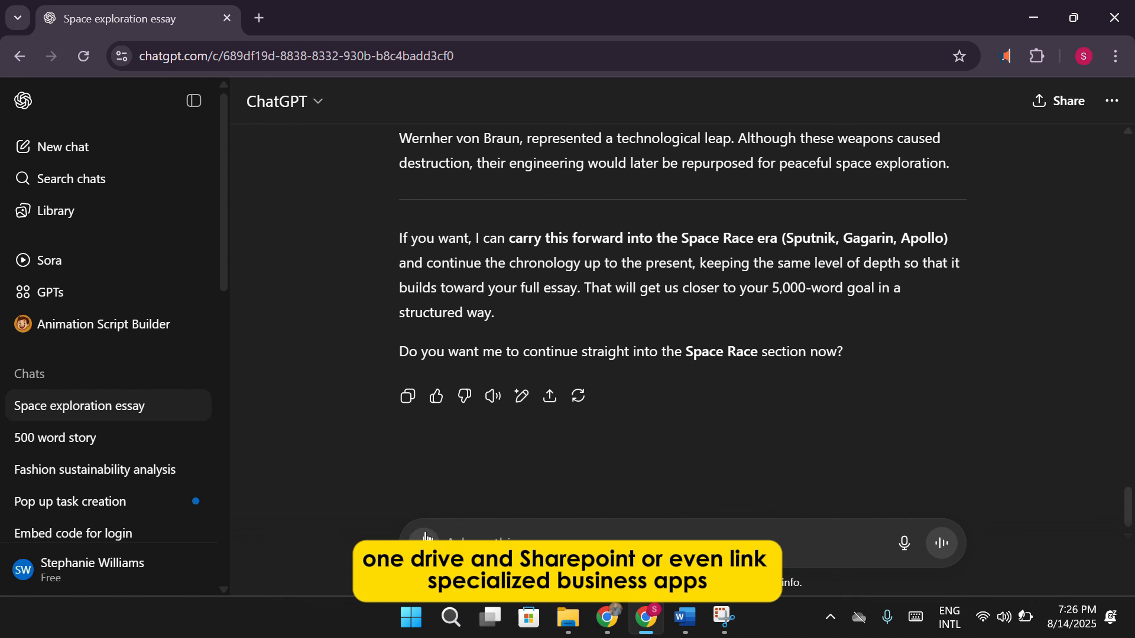
left_click(424, 540)
mouse_move(496, 503)
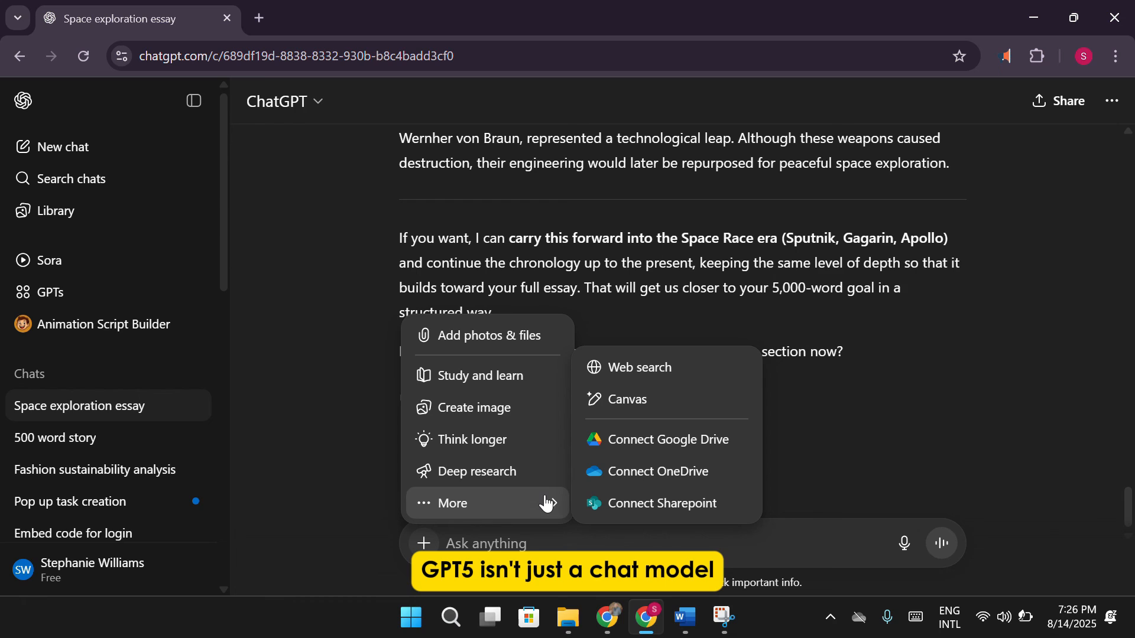
left_click(984, 417)
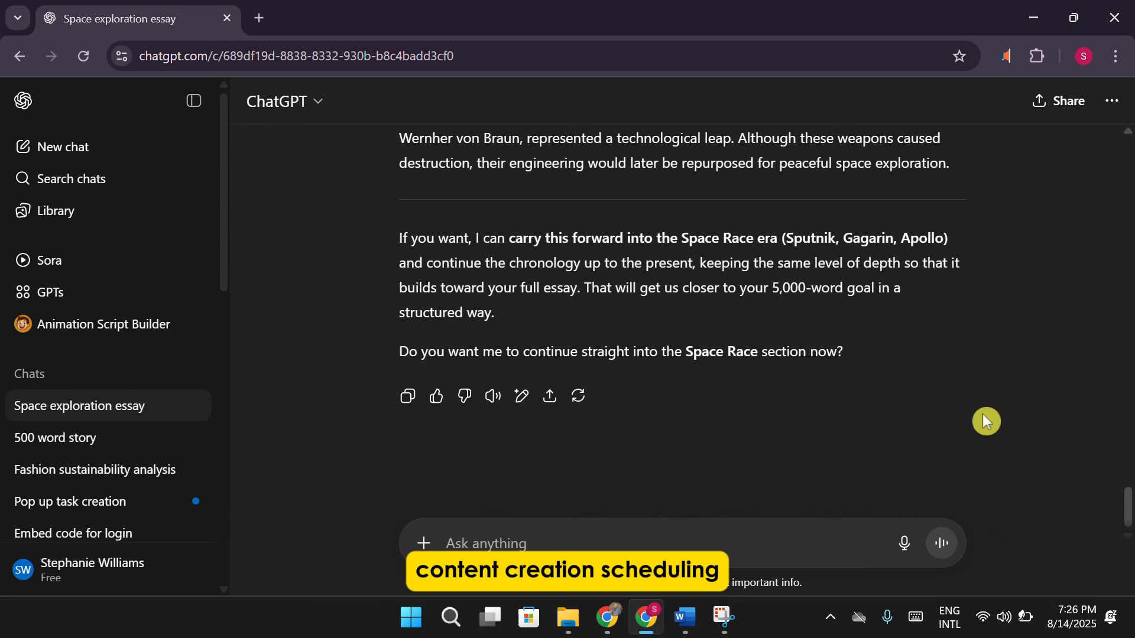
left_click(1034, 20)
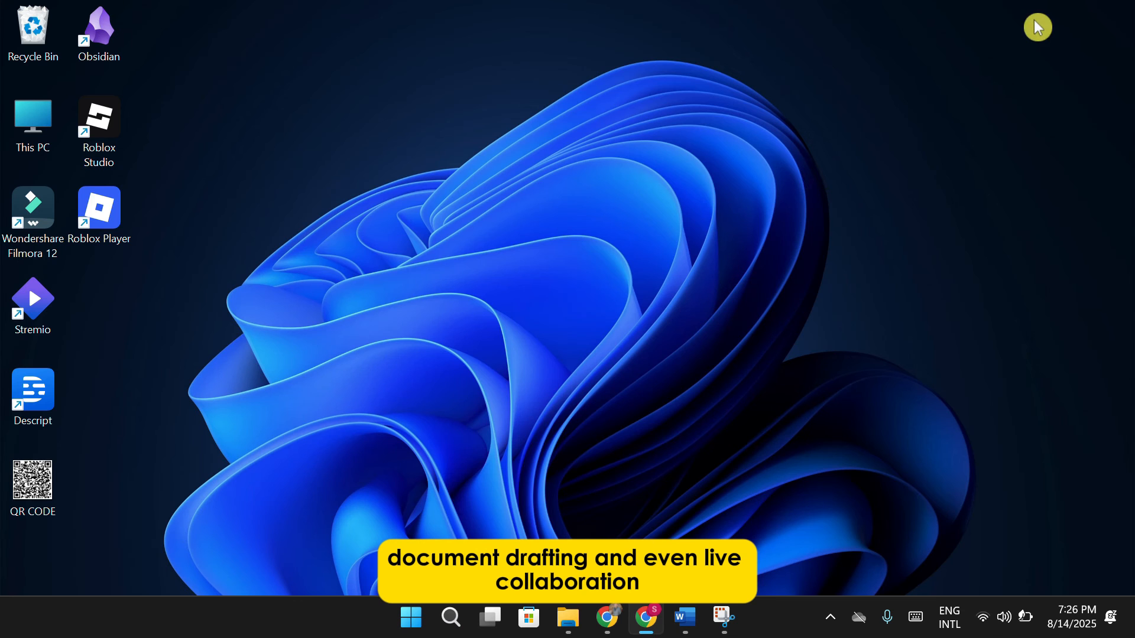